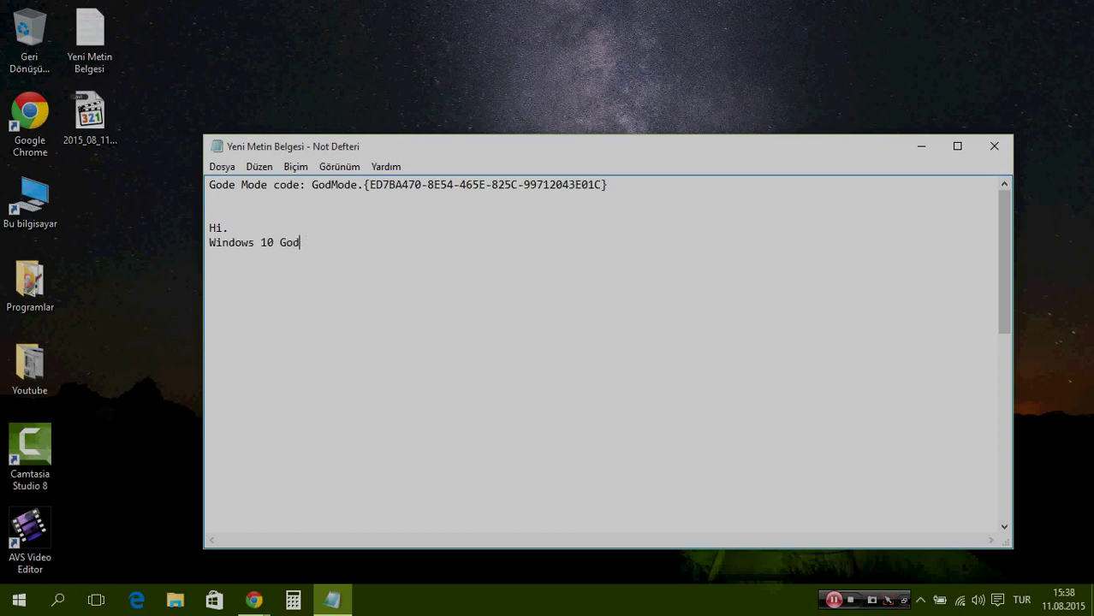
Step: Complete the note's last line to read "Windows 10 God Mode" and minimize the note window
{"action": "type", "text": "ode"}
{"action": "left_click", "coordinate": [921, 151]}
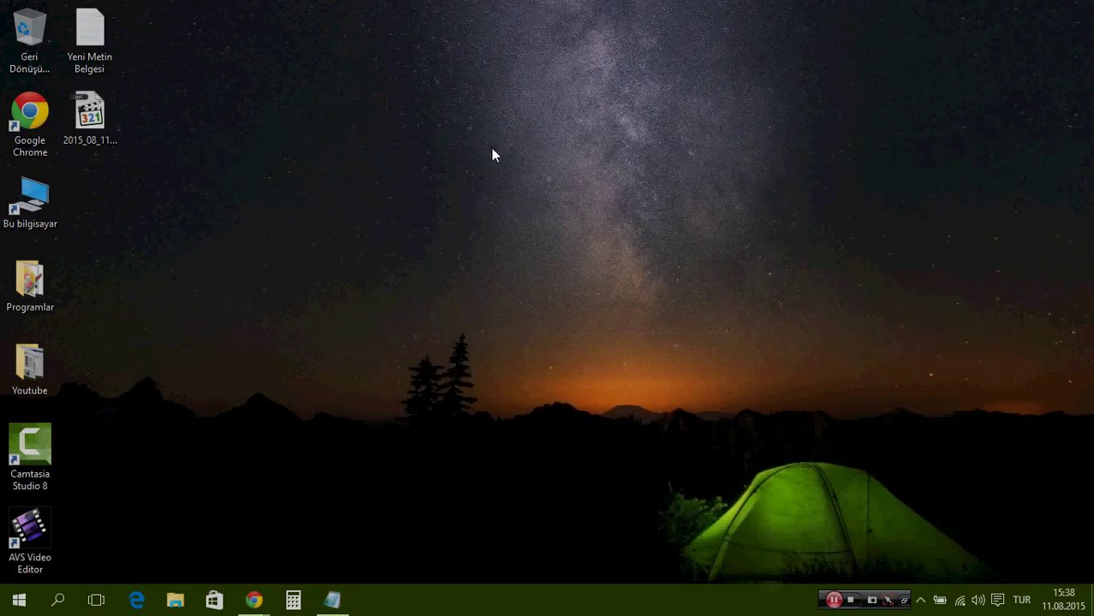
Step: Create a new folder on the desktop with its default name and move it to a spot slightly higher up
{"action": "right_click", "coordinate": [371, 169]}
{"action": "mouse_move", "coordinate": [410, 379]}
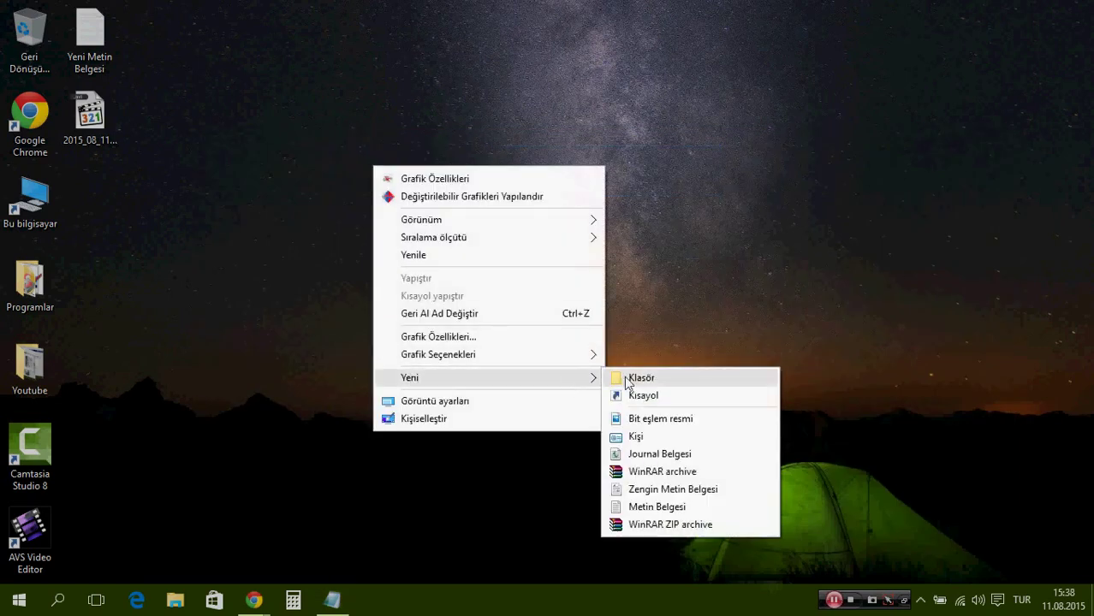
{"action": "left_click", "coordinate": [674, 380]}
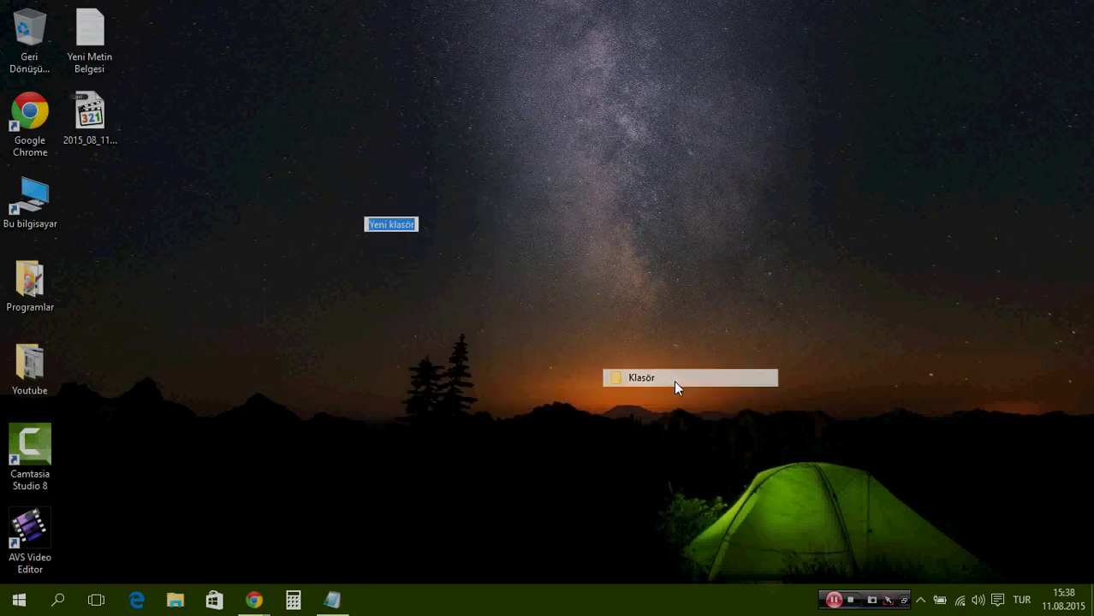
{"action": "key", "text": "Return"}
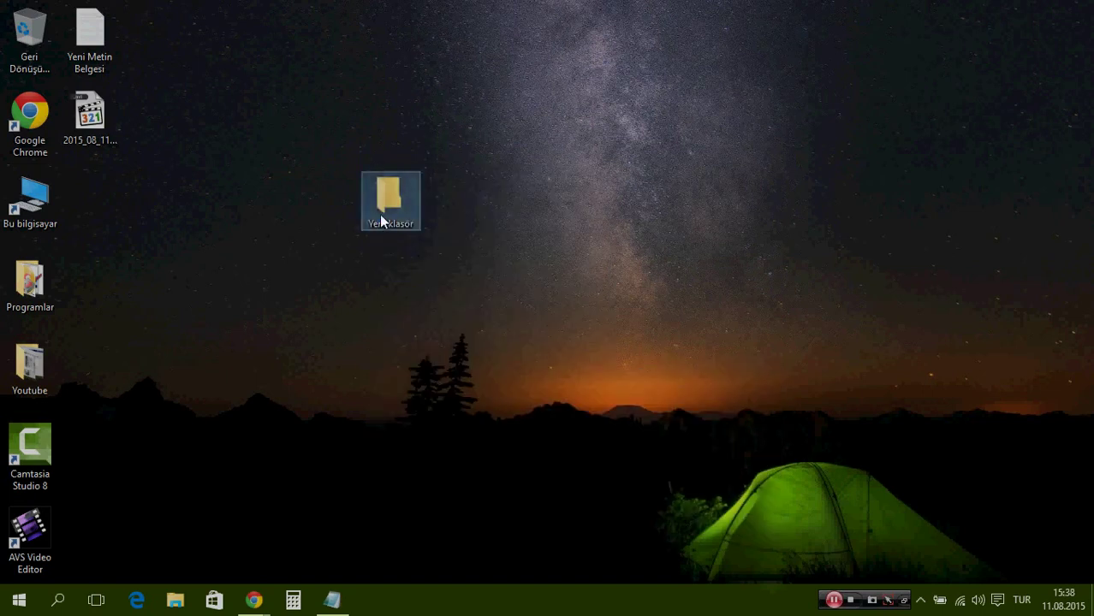
{"action": "left_click_drag", "start_coordinate": [382, 215], "coordinate": [400, 109]}
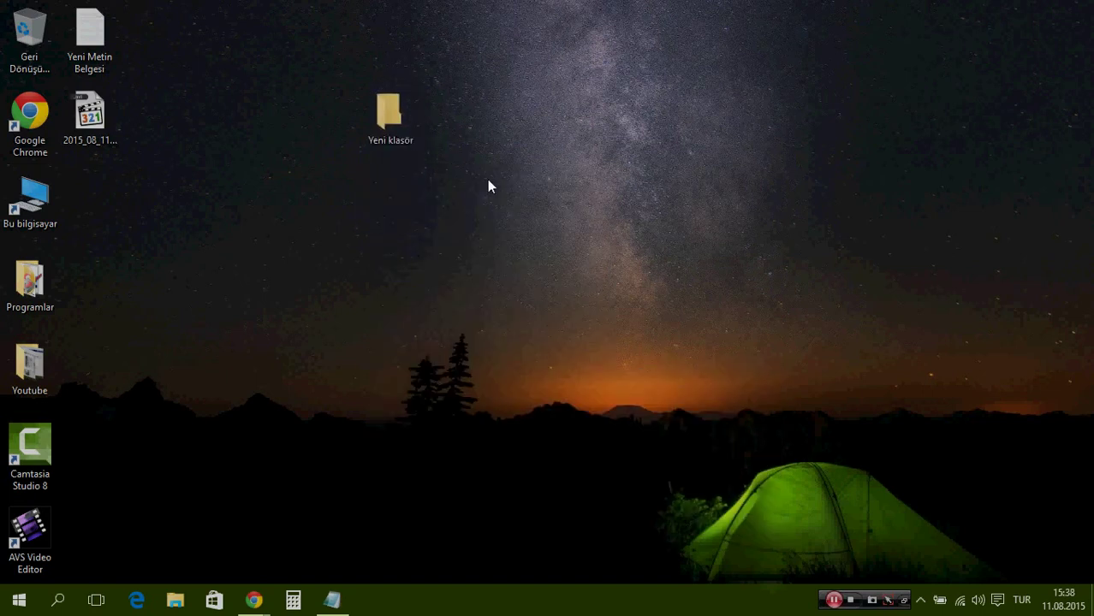
Step: Copy the code GodMode.{ED7BA470-8E54-465E-825C-99712043E01C} from the text note and minimize the note
{"action": "left_click", "coordinate": [331, 599]}
{"action": "left_click_drag", "start_coordinate": [209, 184], "coordinate": [618, 189]}
{"action": "left_click", "coordinate": [301, 194]}
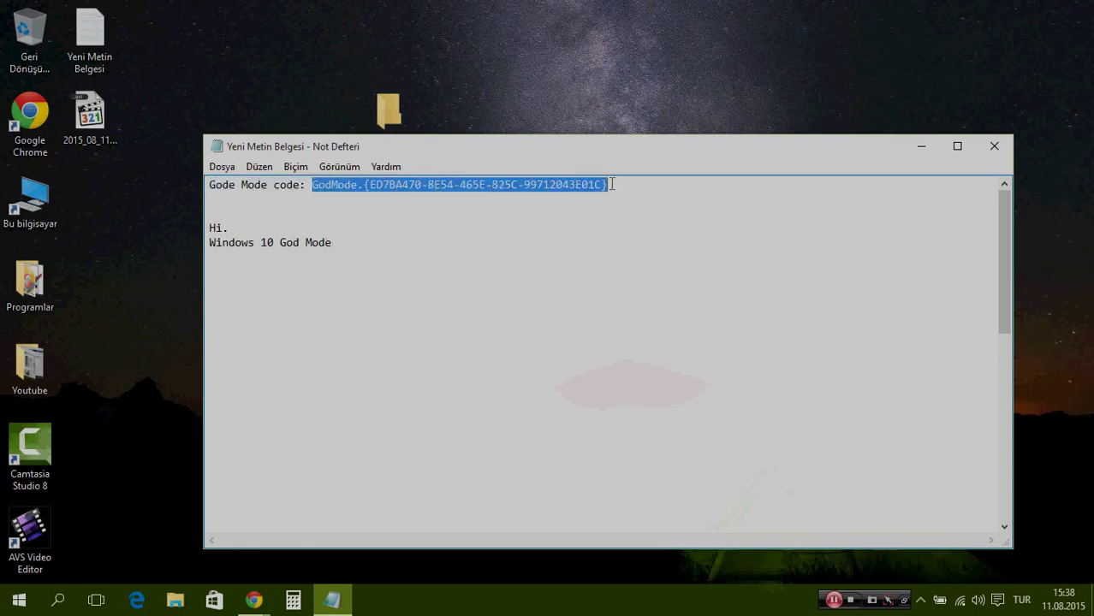
{"action": "right_click", "coordinate": [610, 185]}
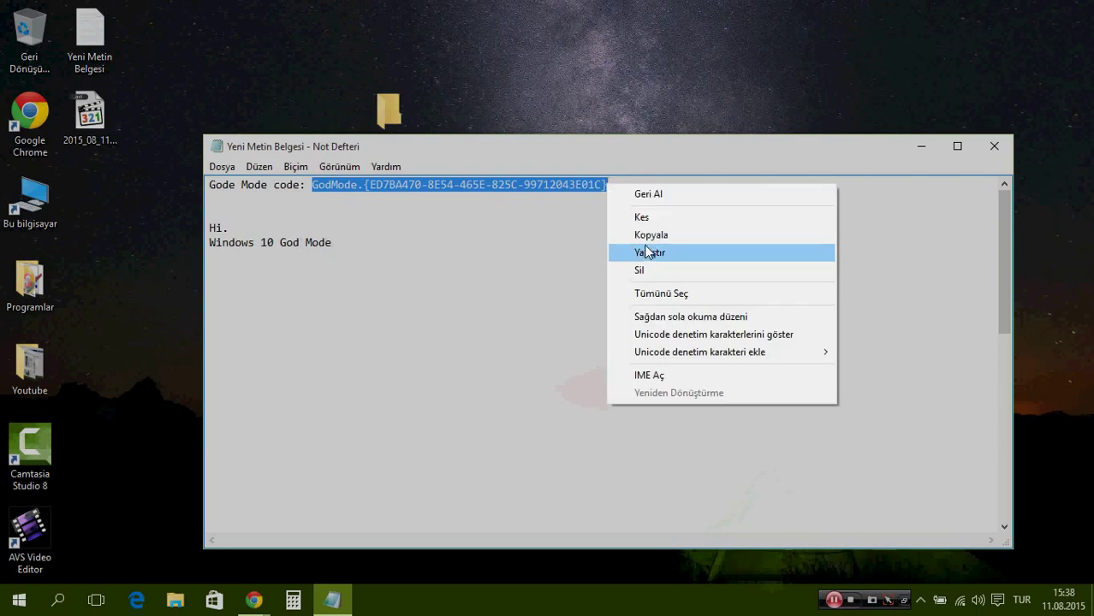
{"action": "left_click", "coordinate": [665, 234]}
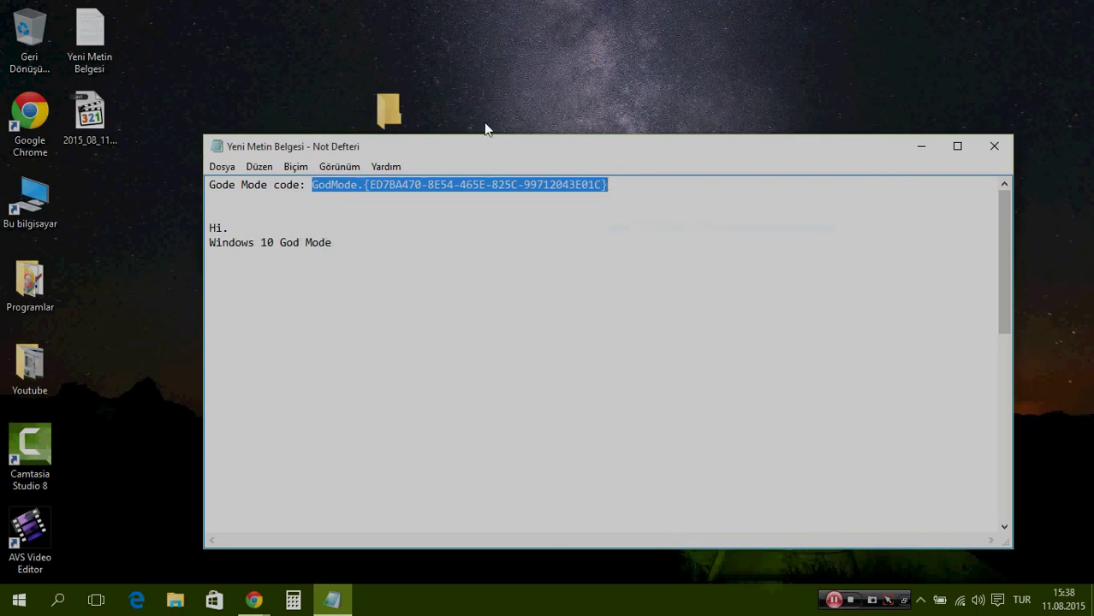
{"action": "left_click", "coordinate": [919, 148]}
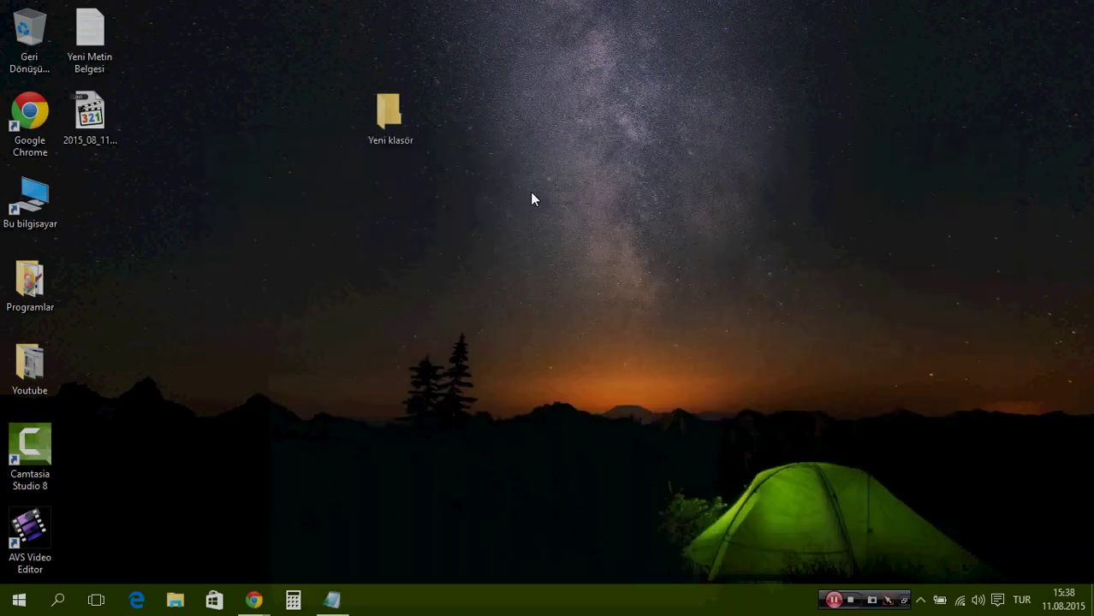
Step: Rename the new desktop folder by pasting GodMode.{ED7BA470-8E54-465E-825C-99712043E01C} as its name
{"action": "right_click", "coordinate": [395, 118]}
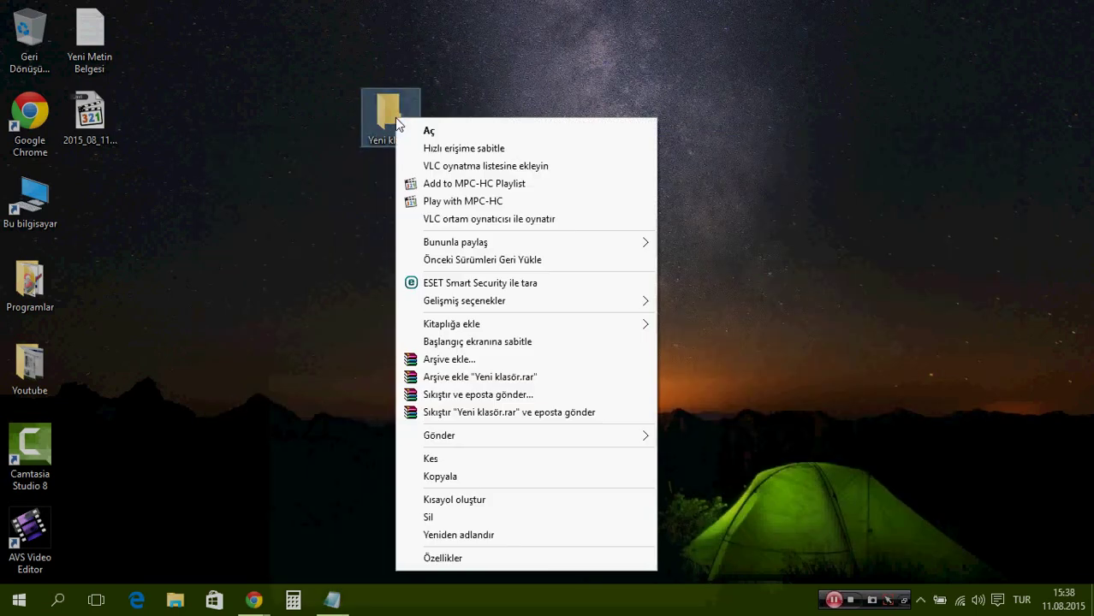
{"action": "left_click", "coordinate": [458, 536]}
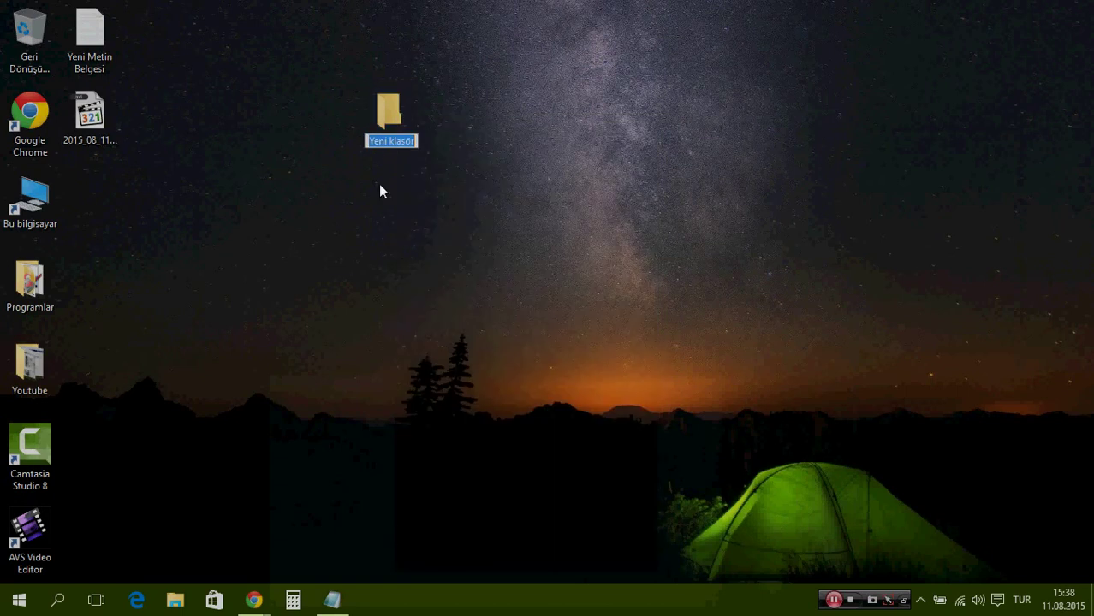
{"action": "right_click", "coordinate": [405, 142]}
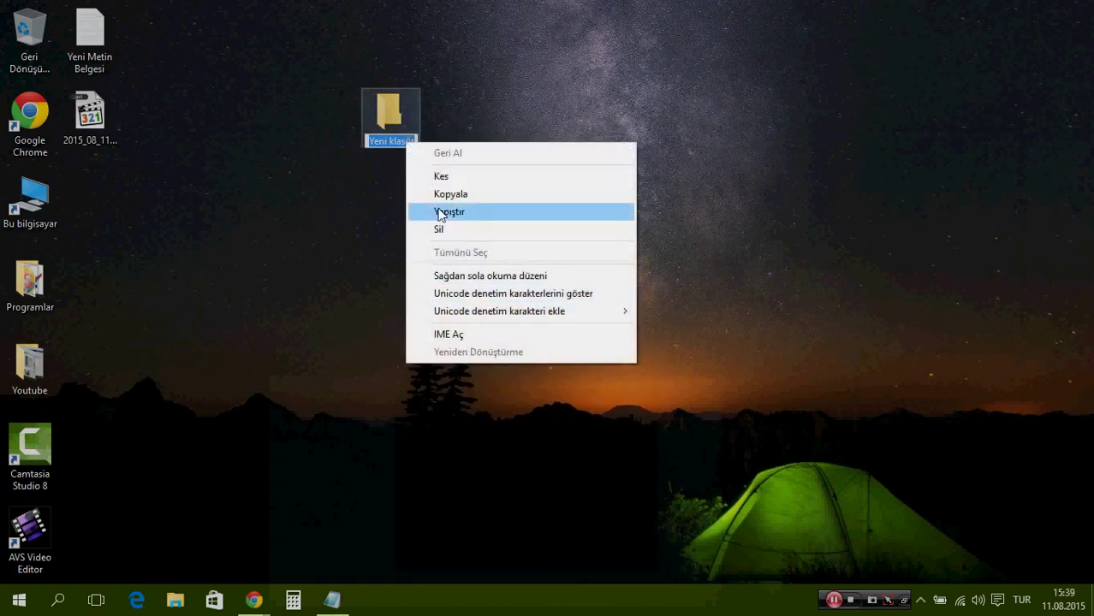
{"action": "left_click", "coordinate": [441, 213]}
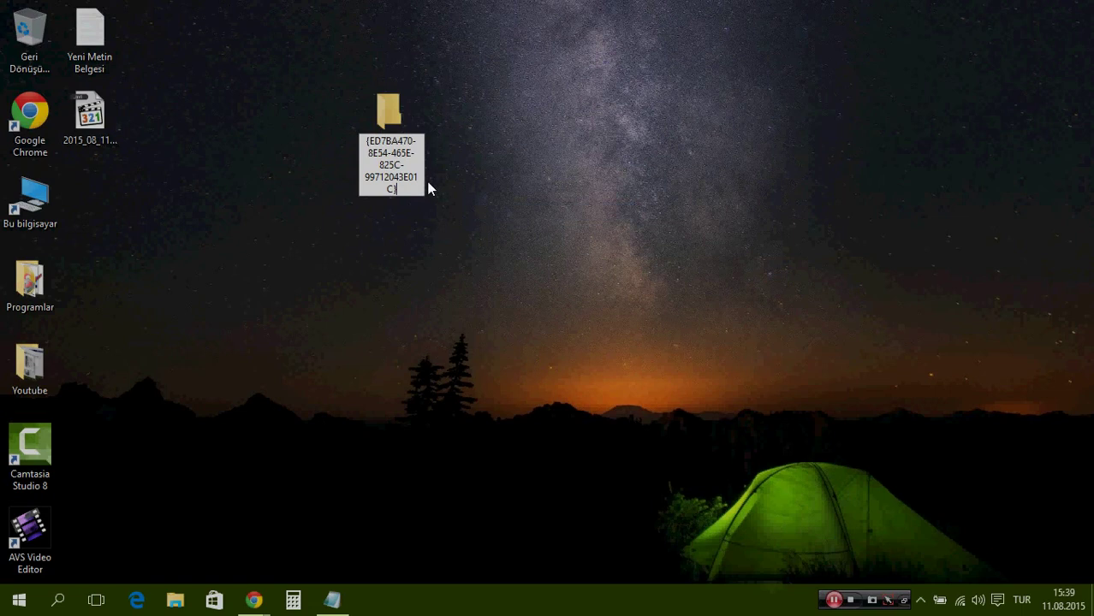
{"action": "key", "text": "Return"}
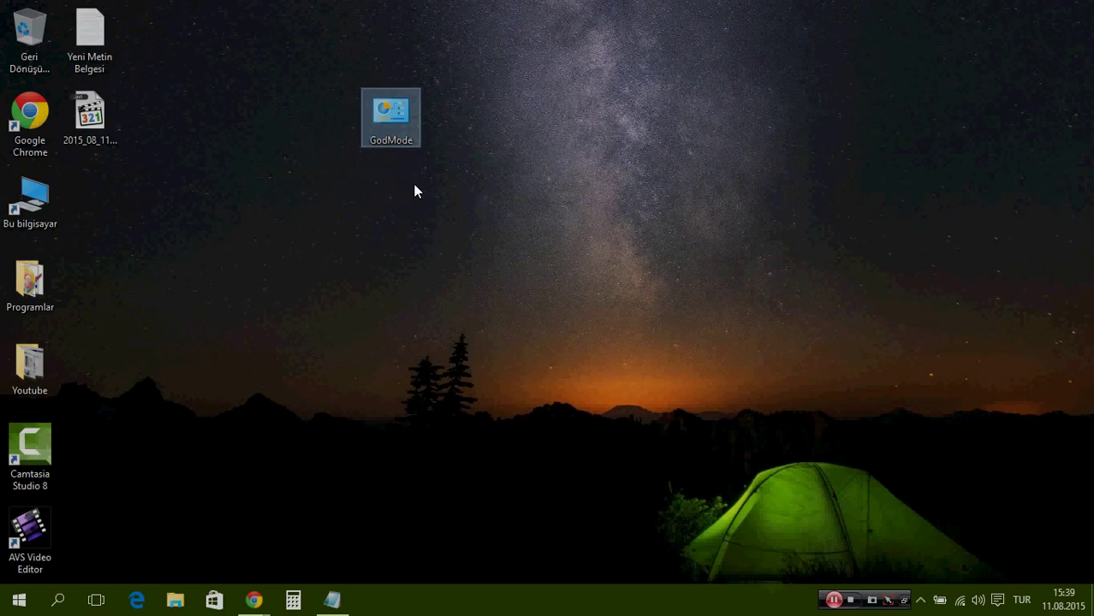
Step: Shift the GodMode item slightly sideways on the desktop, and open it in a maximized window
{"action": "left_click_drag", "start_coordinate": [403, 105], "coordinate": [454, 105]}
{"action": "double_click", "coordinate": [458, 107]}
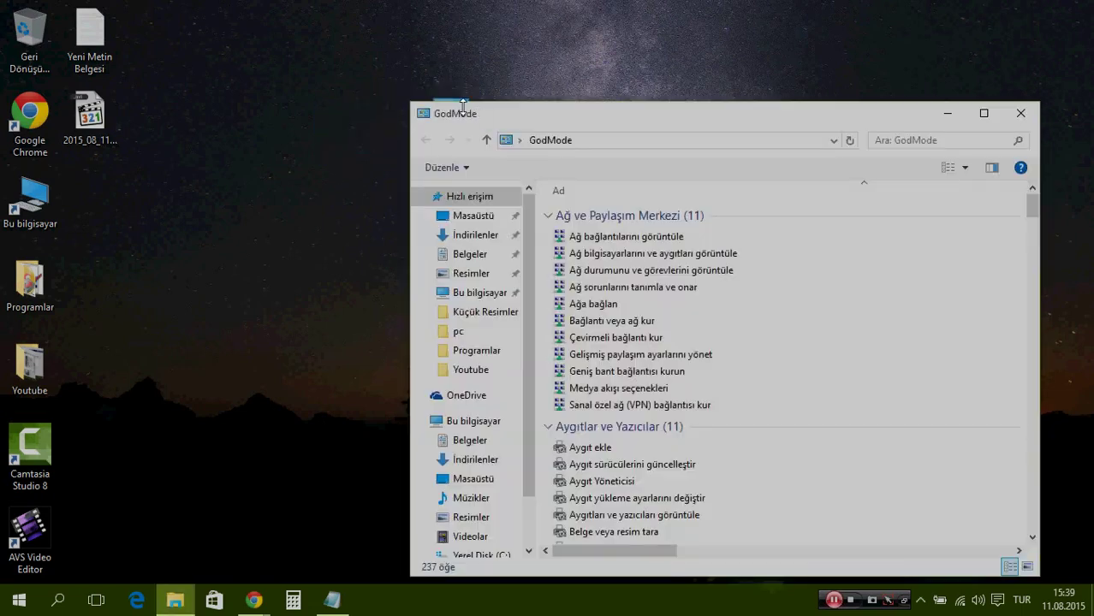
{"action": "left_click_drag", "start_coordinate": [520, 117], "coordinate": [314, 56]}
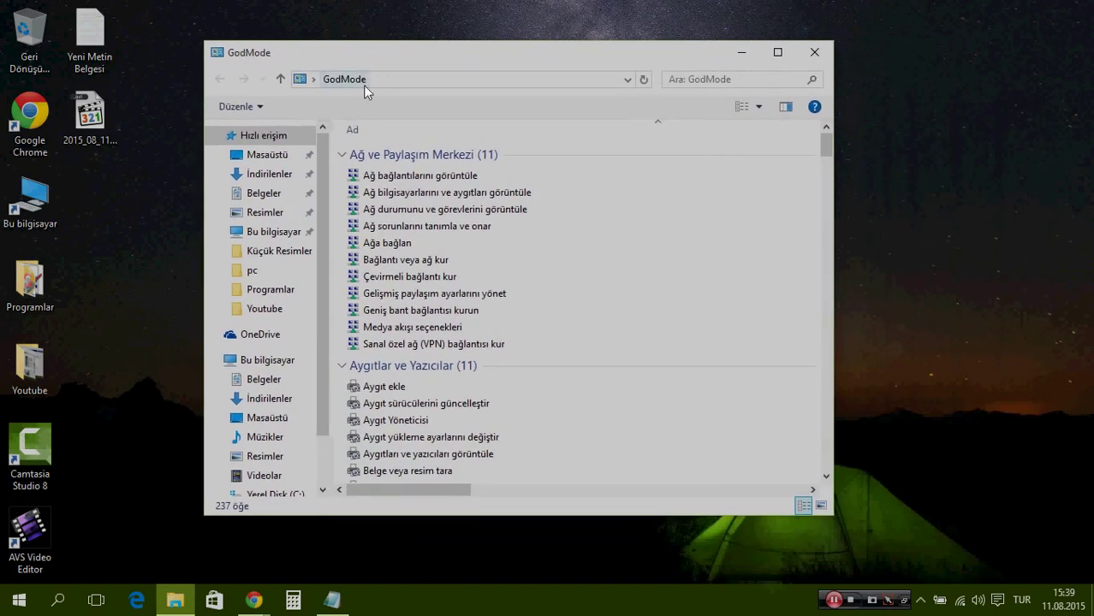
{"action": "scroll", "coordinate": [605, 171], "scroll_direction": "down", "scroll_amount": 1}
{"action": "left_click", "coordinate": [777, 53]}
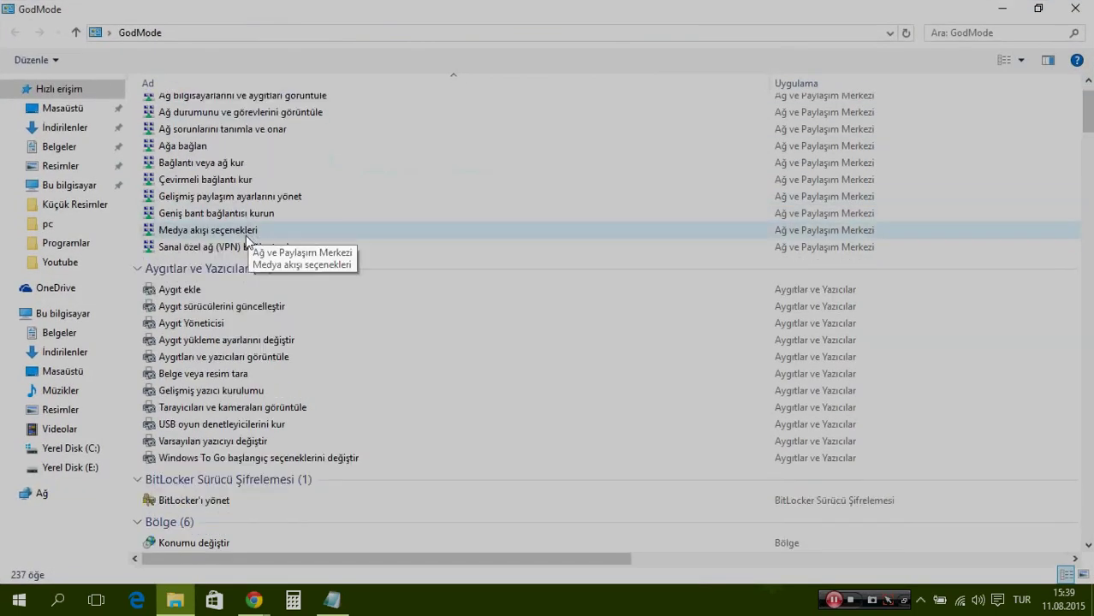
Step: Look through the GodMode settings list from the network and device categories down to Güvenlik ve Bakım
{"action": "scroll", "coordinate": [246, 239], "scroll_direction": "down", "scroll_amount": 6}
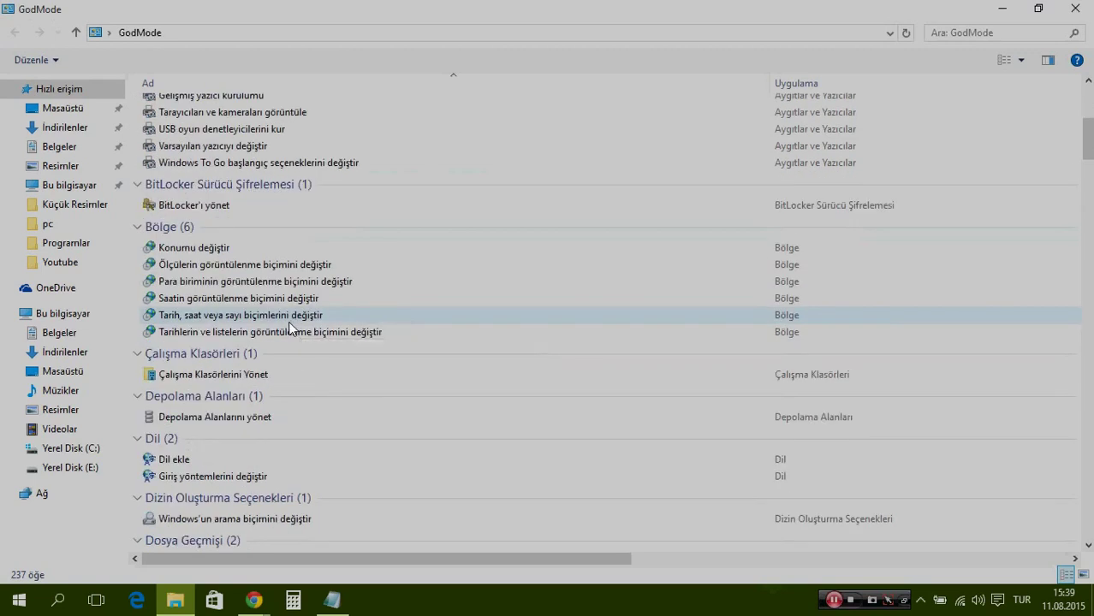
{"action": "scroll", "coordinate": [289, 327], "scroll_direction": "down", "scroll_amount": 4}
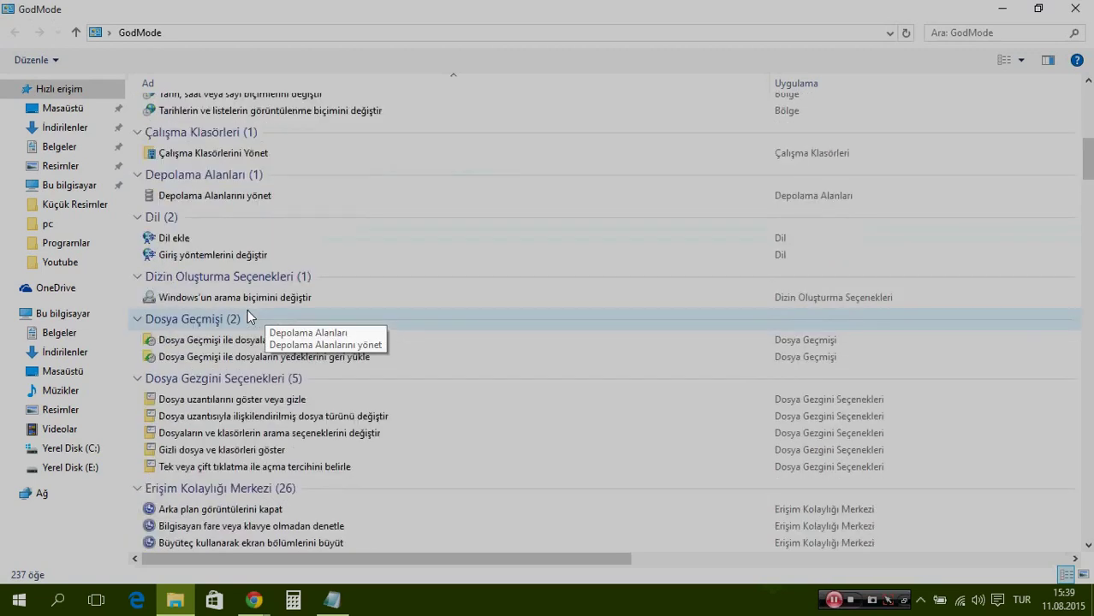
{"action": "scroll", "coordinate": [247, 313], "scroll_direction": "down", "scroll_amount": 5}
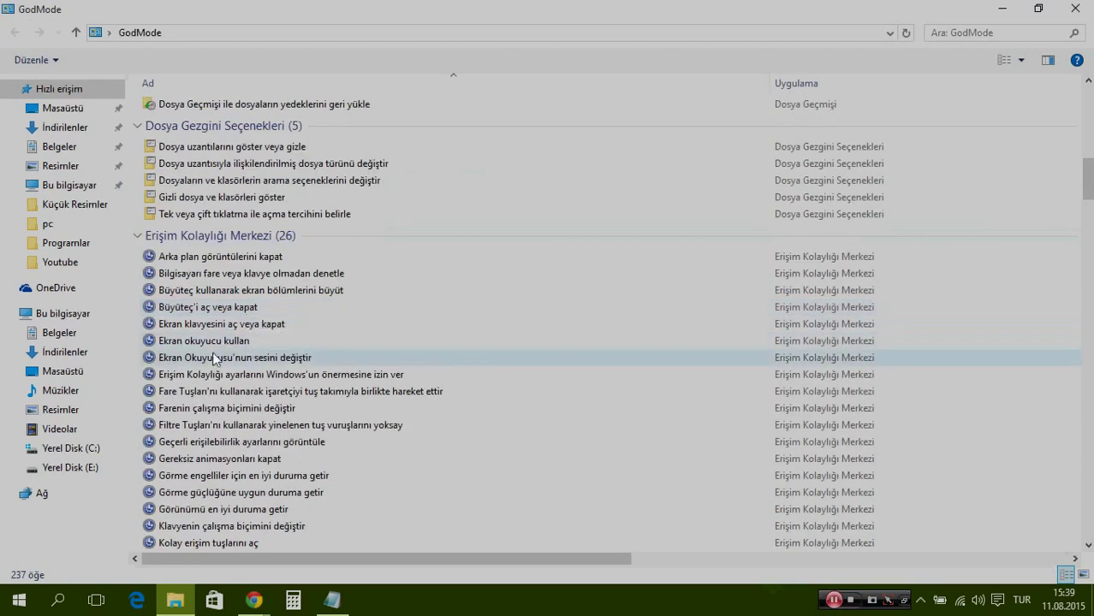
{"action": "scroll", "coordinate": [214, 357], "scroll_direction": "down", "scroll_amount": 7}
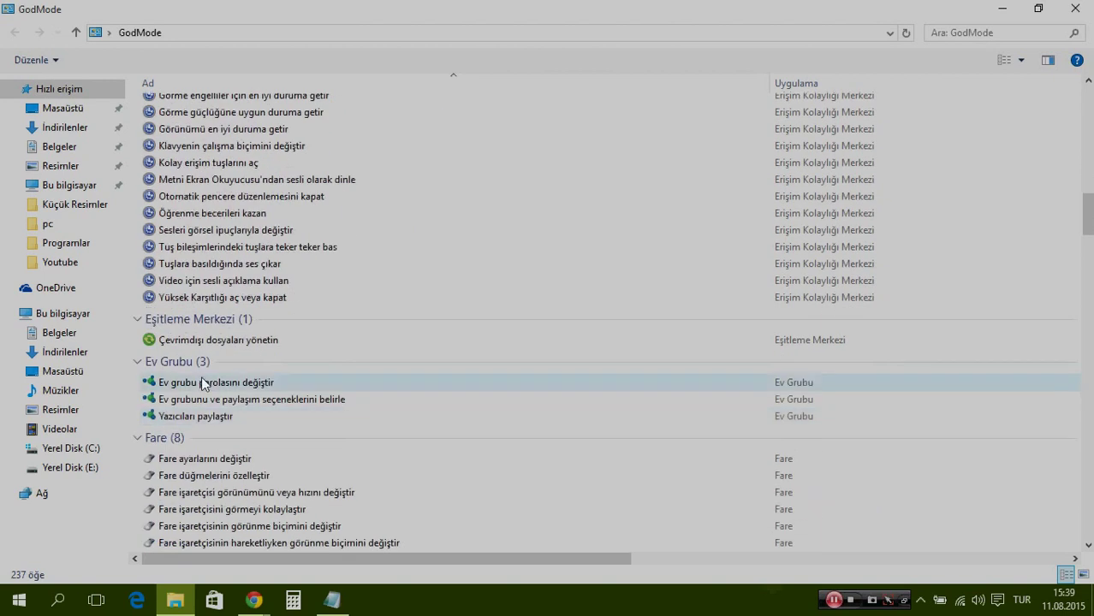
{"action": "scroll", "coordinate": [218, 368], "scroll_direction": "down", "scroll_amount": 2}
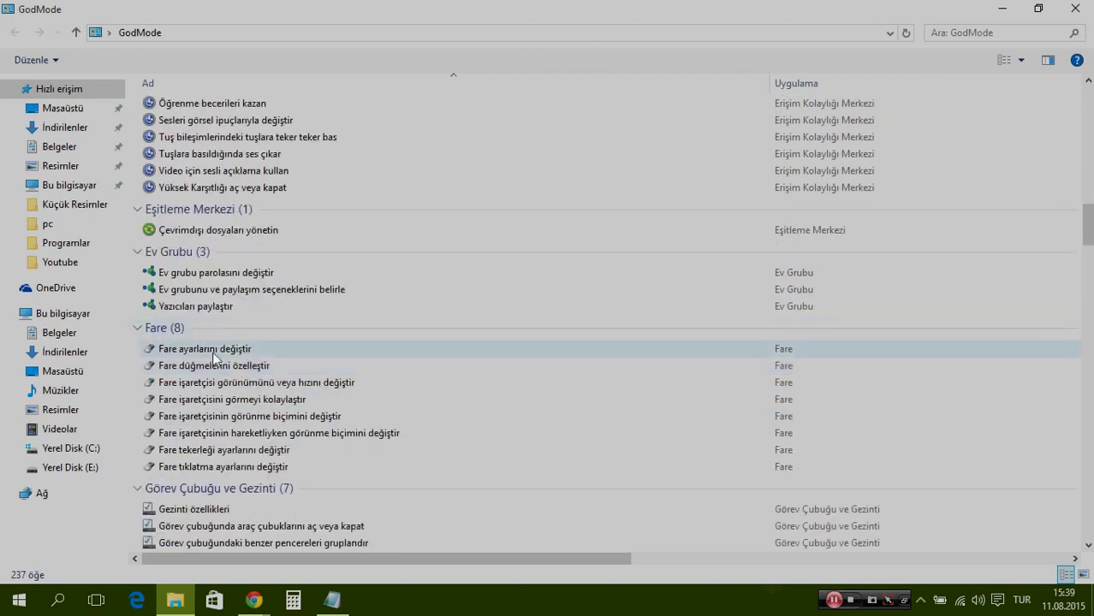
{"action": "scroll", "coordinate": [216, 358], "scroll_direction": "down", "scroll_amount": 4}
{"action": "scroll", "coordinate": [265, 278], "scroll_direction": "down", "scroll_amount": 1}
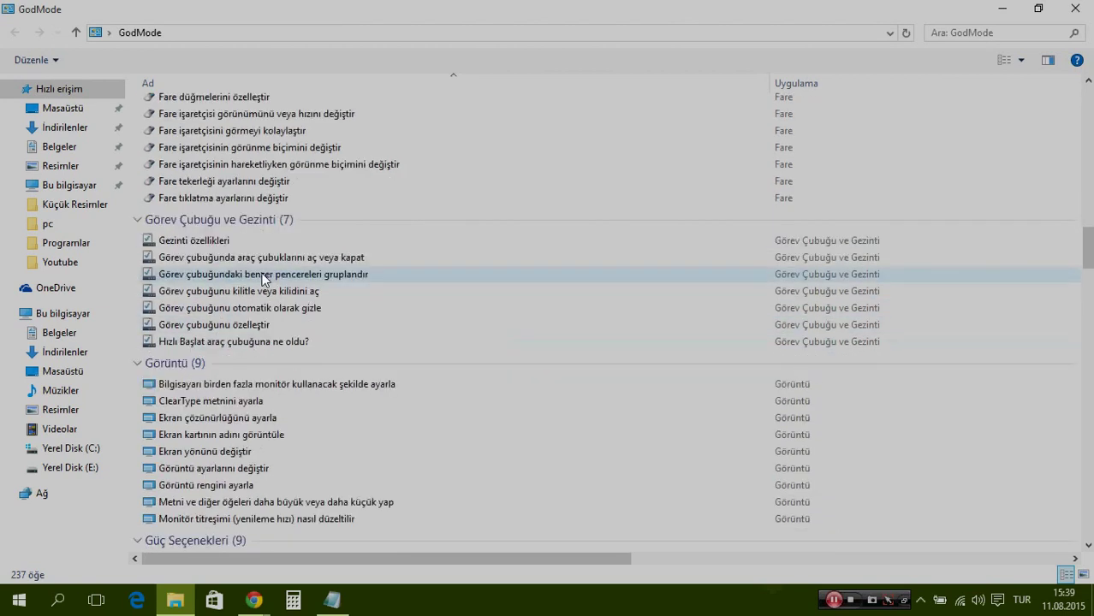
{"action": "scroll", "coordinate": [270, 285], "scroll_direction": "down", "scroll_amount": 4}
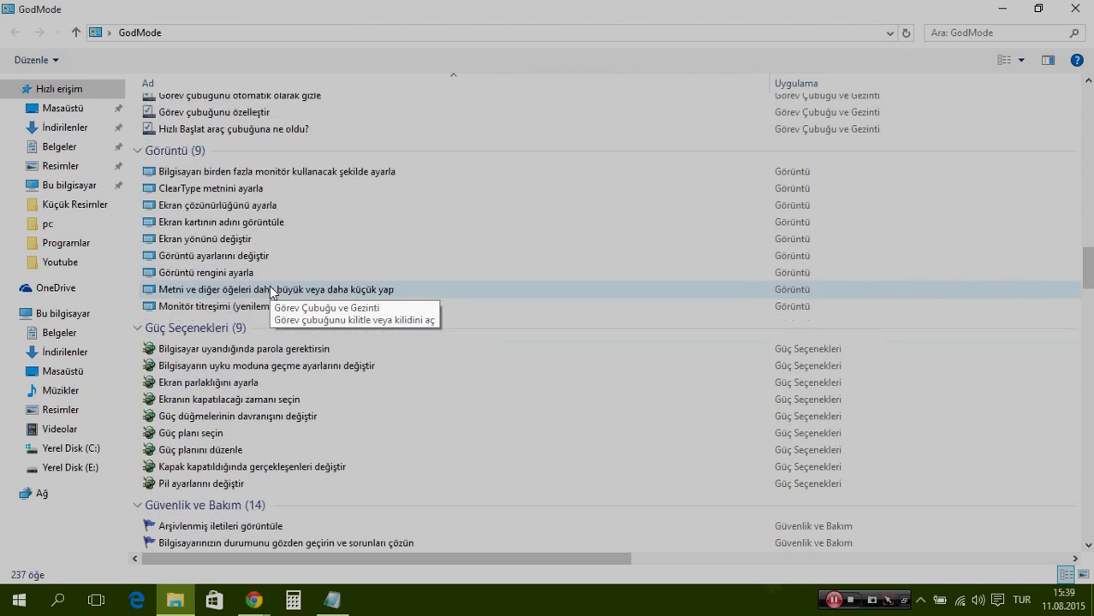
{"action": "scroll", "coordinate": [270, 285], "scroll_direction": "down", "scroll_amount": 4}
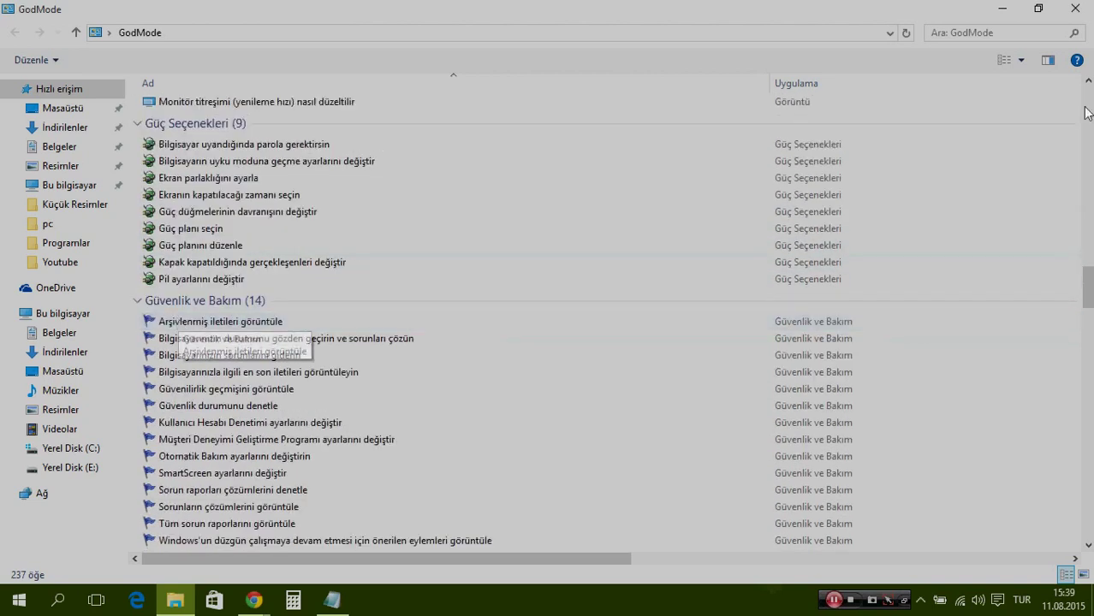
Step: Create a desktop shortcut to "Pil ayarlarını değiştir" from the restored GodMode window, and test it by opening and closing Güç Seçenekleri
{"action": "left_click", "coordinate": [1037, 8]}
{"action": "left_click_drag", "start_coordinate": [684, 48], "coordinate": [745, 38]}
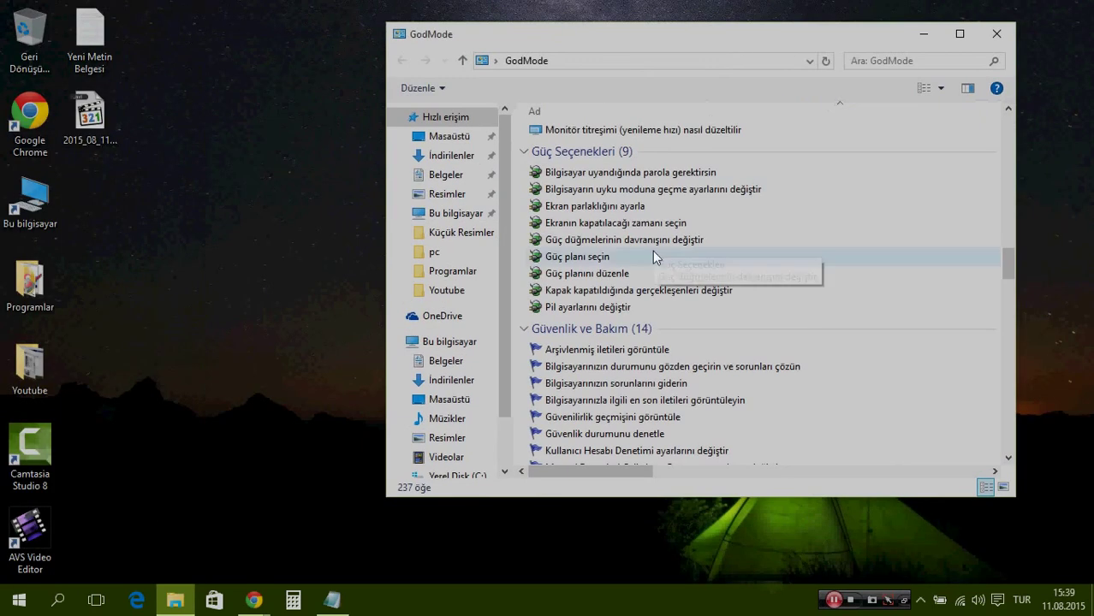
{"action": "scroll", "coordinate": [655, 256], "scroll_direction": "down", "scroll_amount": 1}
{"action": "left_click_drag", "start_coordinate": [599, 261], "coordinate": [277, 260]}
{"action": "double_click", "coordinate": [274, 229]}
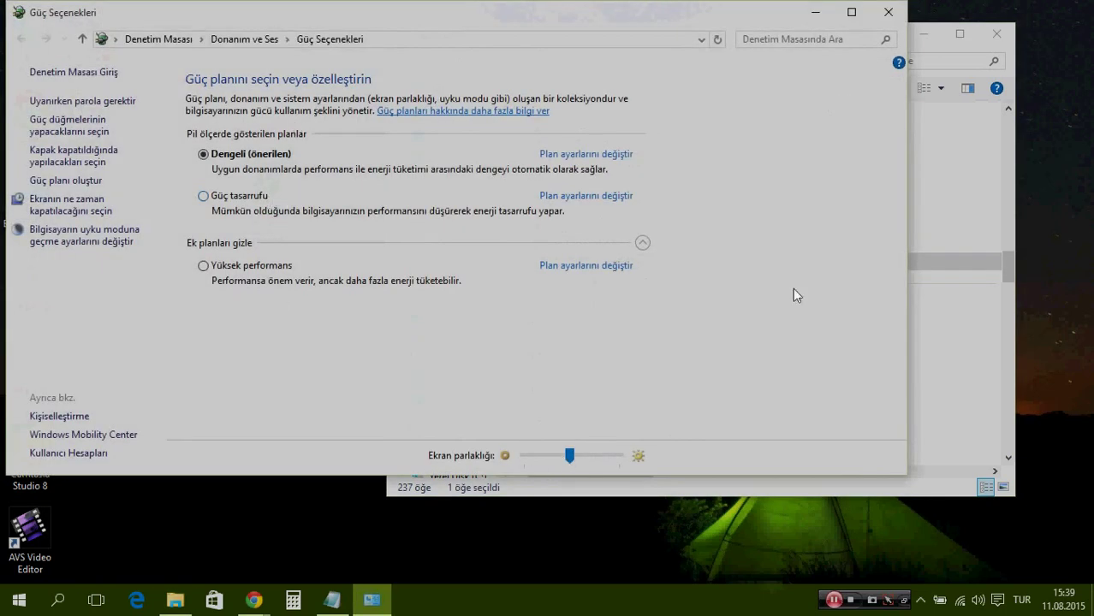
{"action": "left_click", "coordinate": [894, 7]}
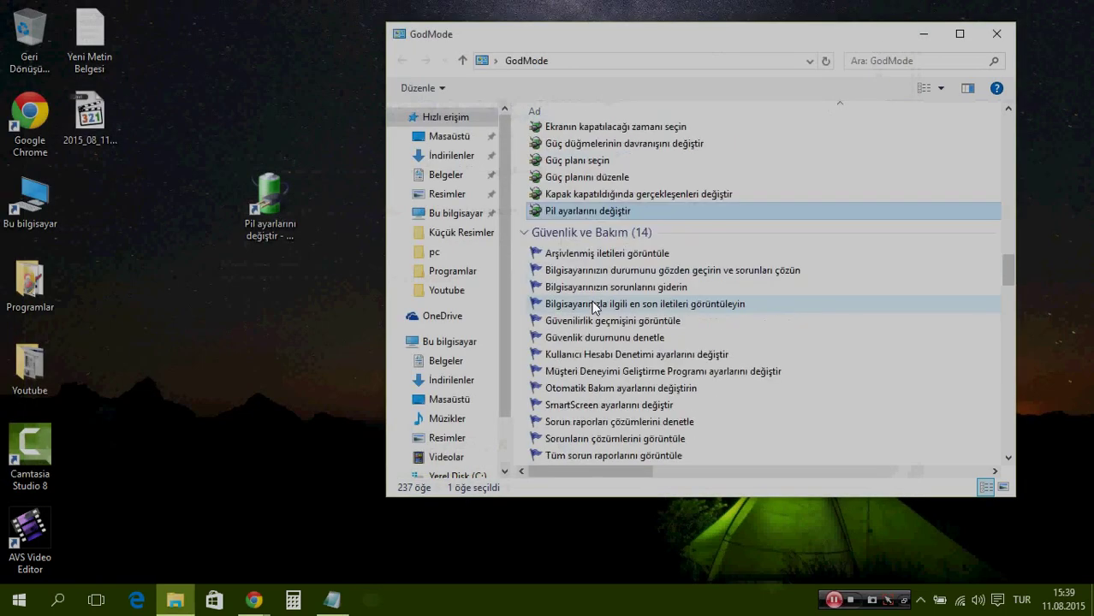
Step: Create a desktop shortcut to "Internet Explorer'da arama sağlayıcısını değiştir" from the Internet Seçenekleri category, below the battery shortcut
{"action": "scroll", "coordinate": [592, 304], "scroll_direction": "down", "scroll_amount": 1}
{"action": "scroll", "coordinate": [612, 301], "scroll_direction": "down", "scroll_amount": 1}
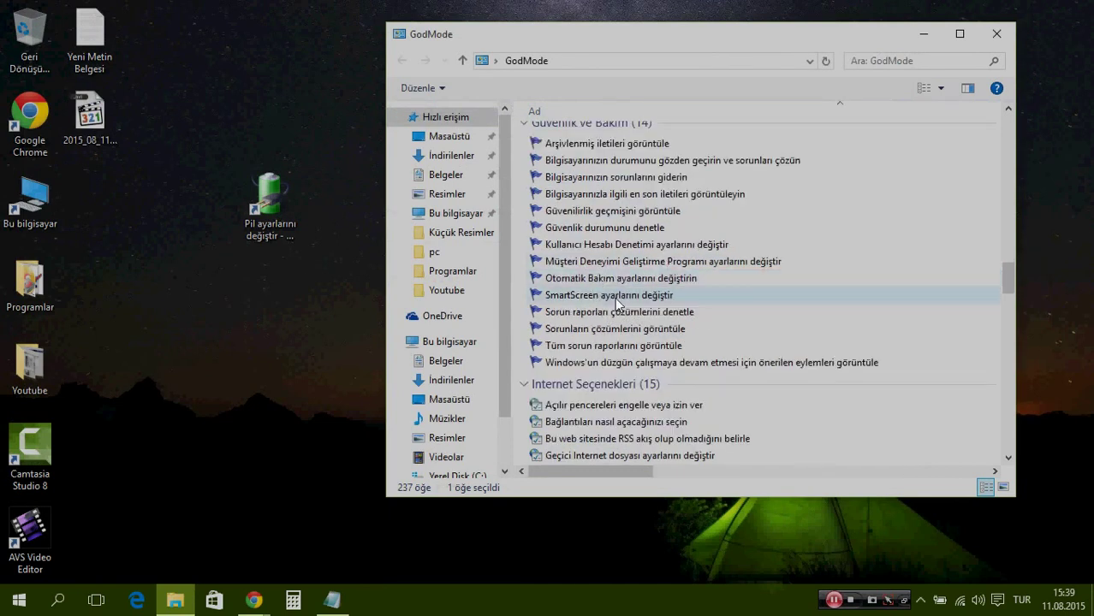
{"action": "scroll", "coordinate": [620, 291], "scroll_direction": "down", "scroll_amount": 4}
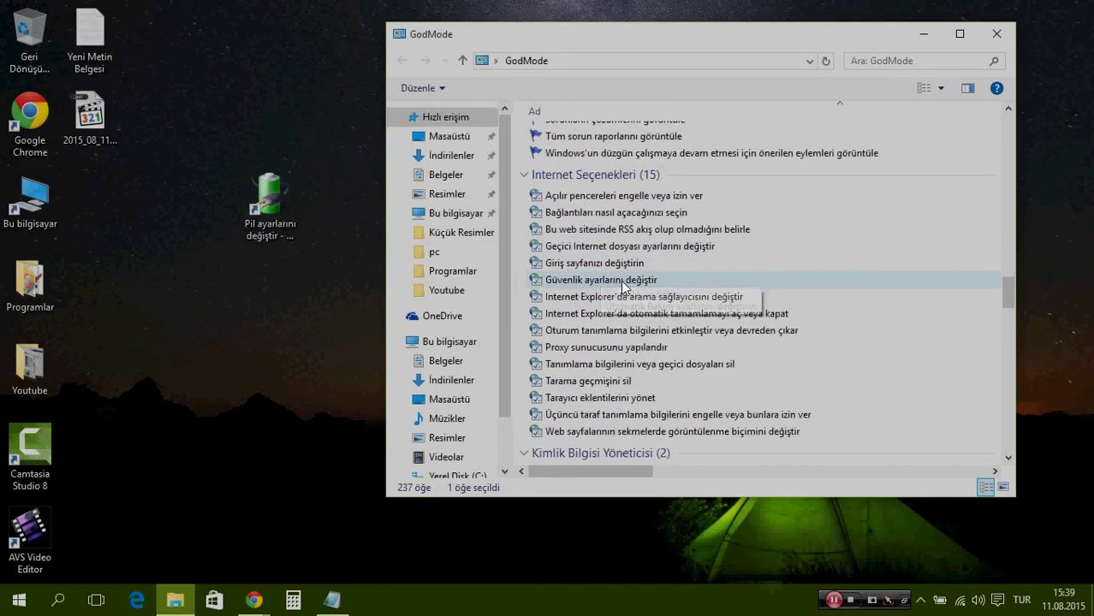
{"action": "scroll", "coordinate": [620, 286], "scroll_direction": "down", "scroll_amount": 2}
{"action": "scroll", "coordinate": [611, 287], "scroll_direction": "up", "scroll_amount": 2}
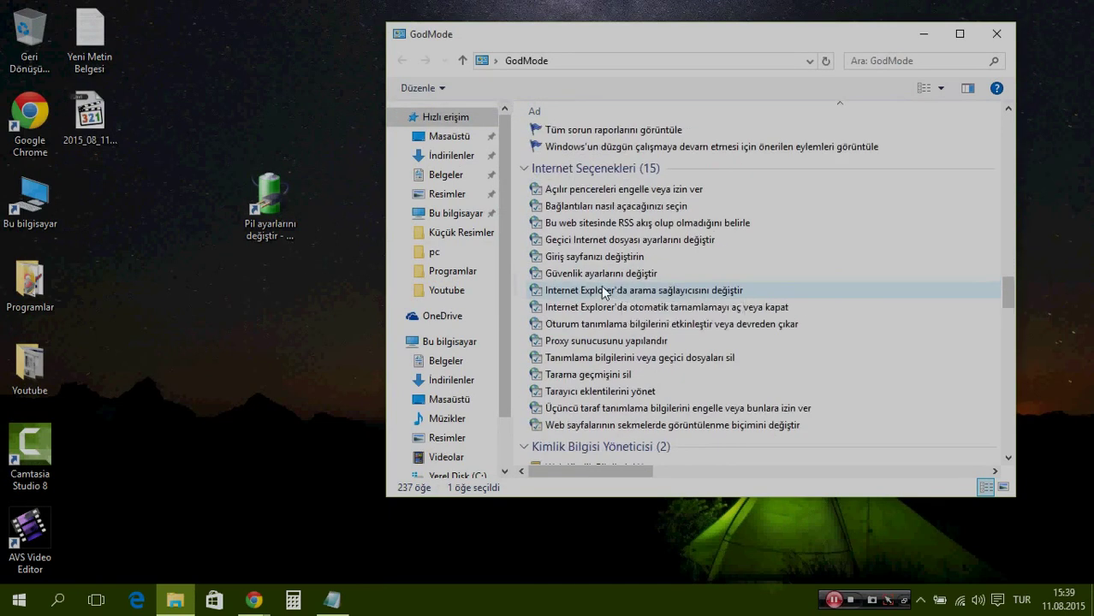
{"action": "left_click_drag", "start_coordinate": [601, 288], "coordinate": [276, 319]}
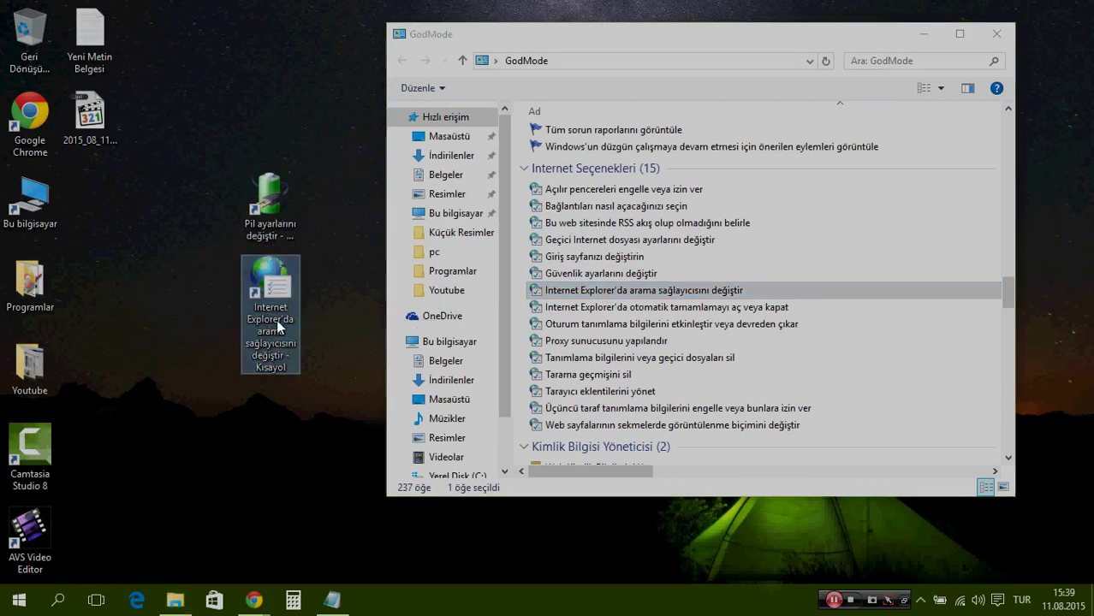
{"action": "double_click", "coordinate": [276, 295]}
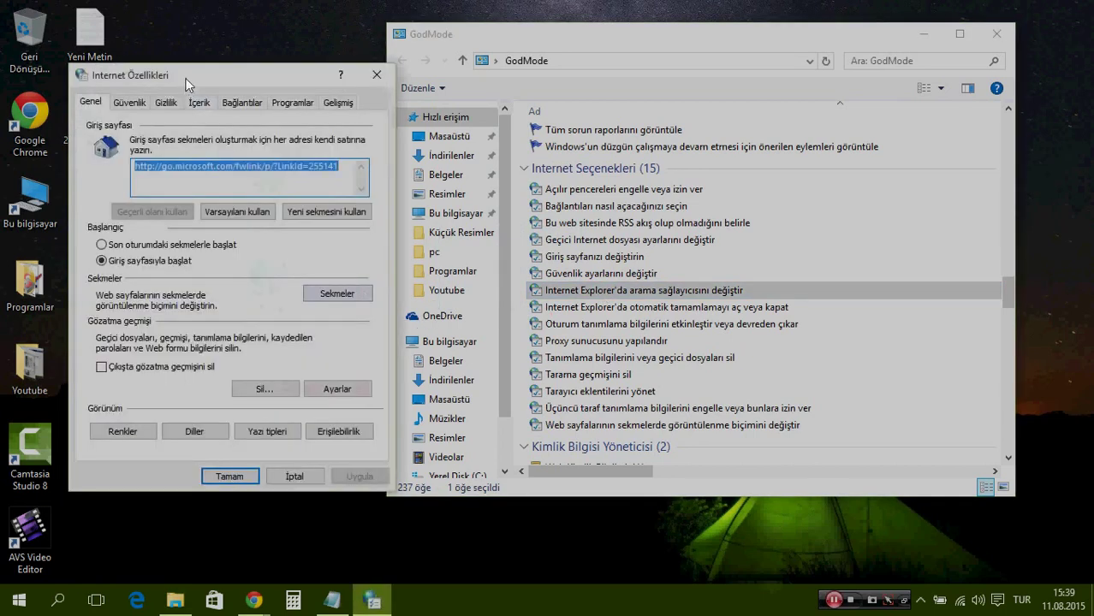
{"action": "left_click_drag", "start_coordinate": [186, 83], "coordinate": [231, 88]}
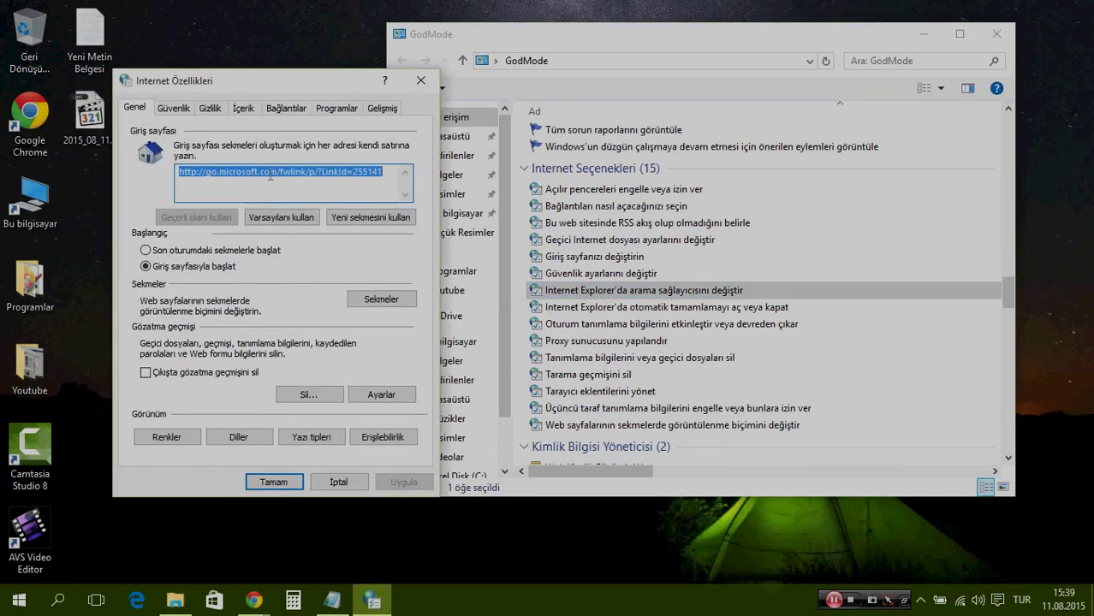
{"action": "left_click", "coordinate": [220, 172]}
{"action": "left_click_drag", "start_coordinate": [208, 174], "coordinate": [394, 179]}
{"action": "type", "text": "www.google.com.tr"}
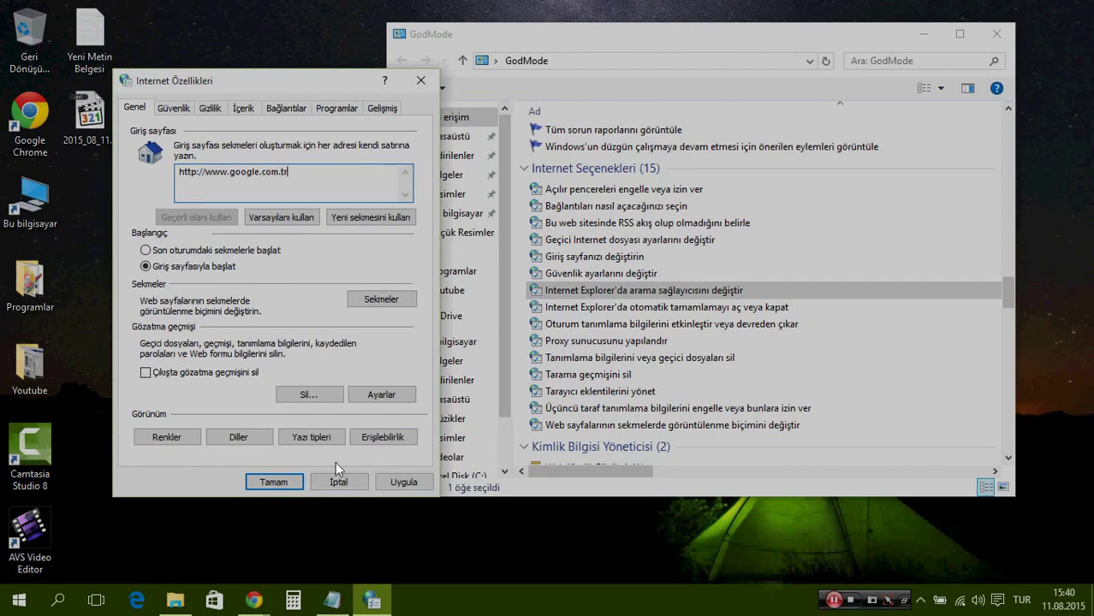
{"action": "left_click", "coordinate": [379, 480]}
{"action": "left_click", "coordinate": [294, 480]}
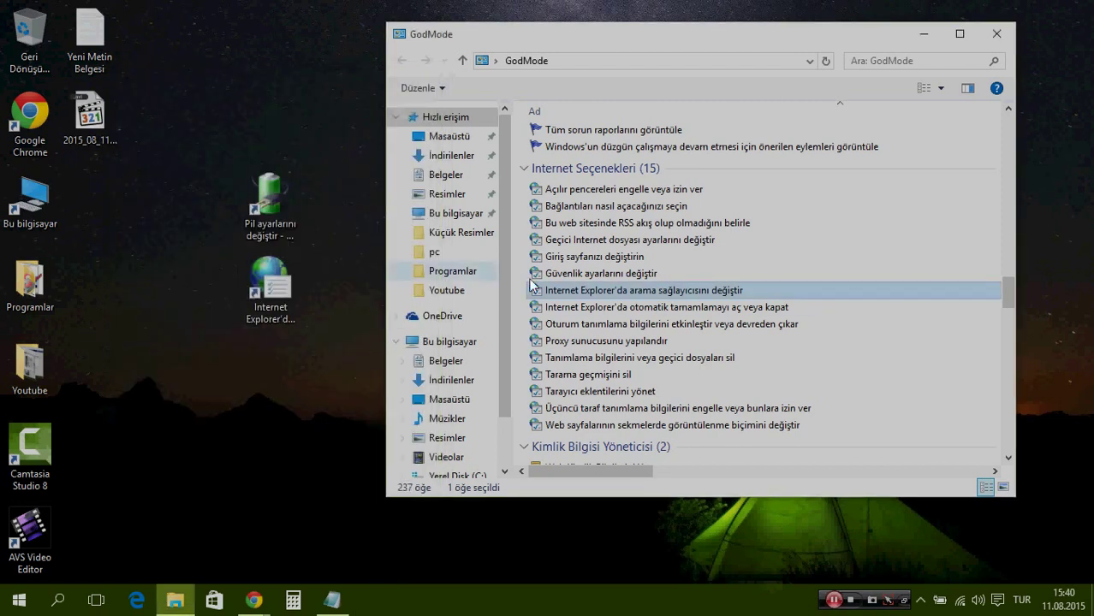
Step: Create a desktop shortcut to "Klavye durumunu denetle" below the Internet Explorer shortcut, and test it by viewing the Hız settings in Klavye Özellikleri
{"action": "scroll", "coordinate": [625, 359], "scroll_direction": "down", "scroll_amount": 8}
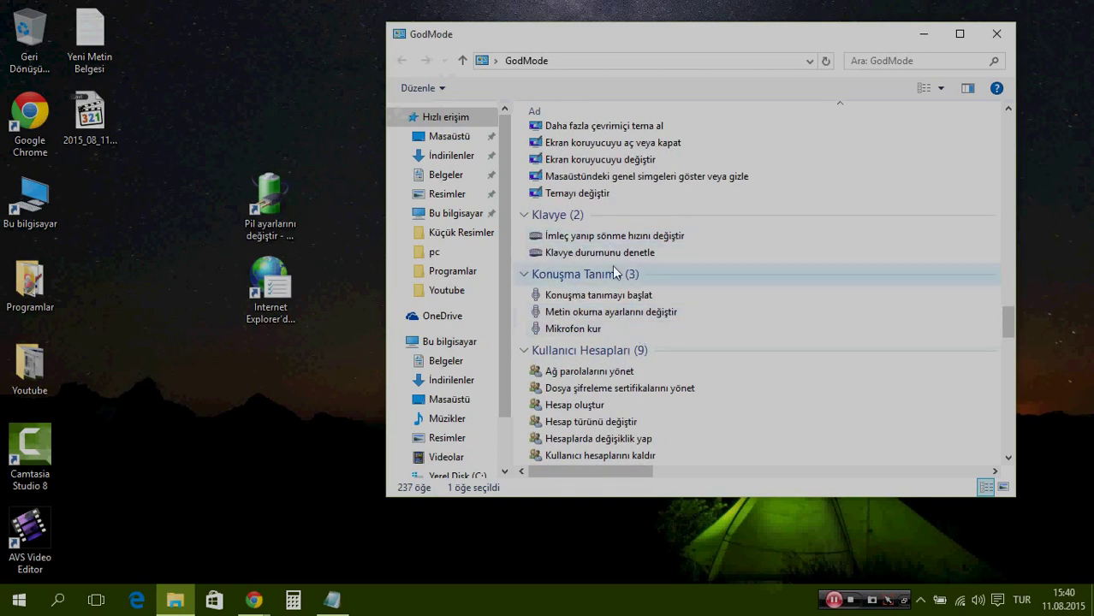
{"action": "left_click_drag", "start_coordinate": [599, 253], "coordinate": [274, 376]}
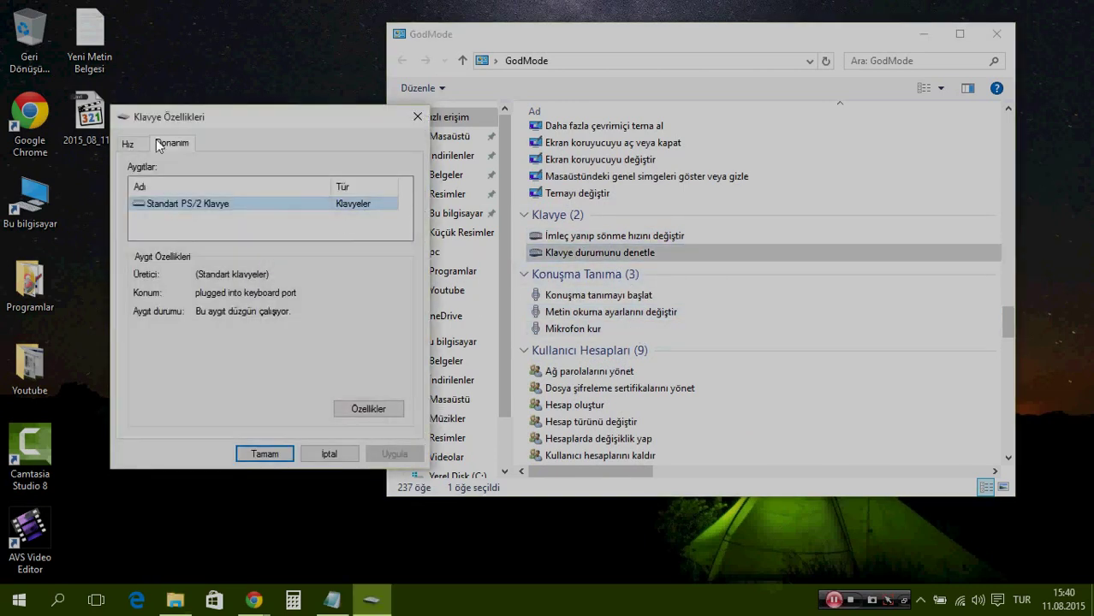
{"action": "left_click", "coordinate": [146, 144]}
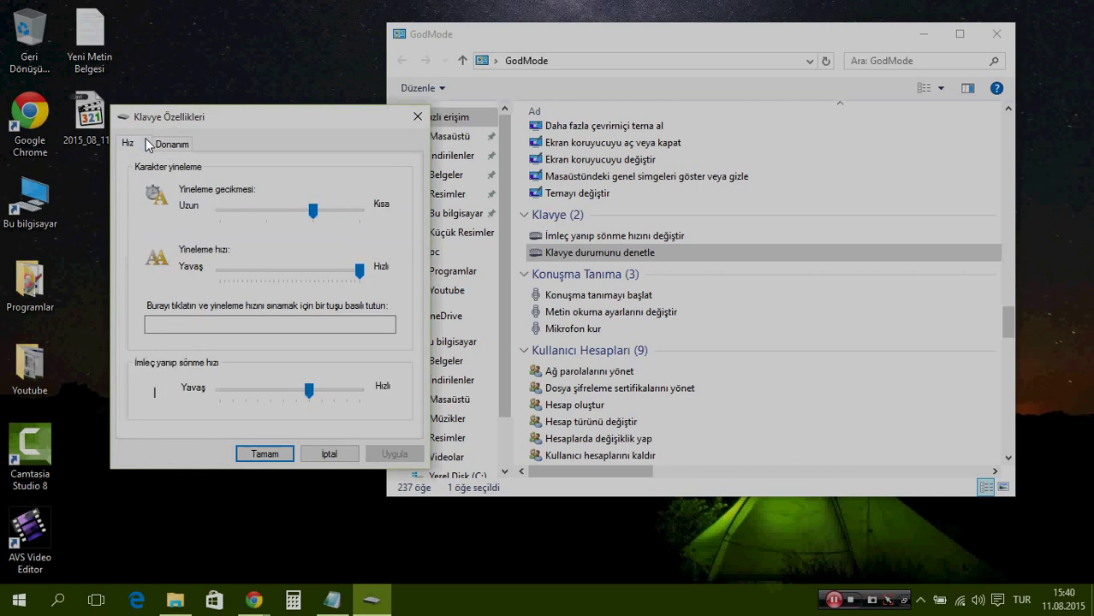
{"action": "left_click", "coordinate": [417, 117]}
Step: Create a desktop shortcut to "Program ekle veya kaldır" above the battery shortcut, and test it by browsing and closing Programlar ve Özellikler
{"action": "left_click", "coordinate": [569, 341]}
{"action": "scroll", "coordinate": [615, 337], "scroll_direction": "down", "scroll_amount": 2}
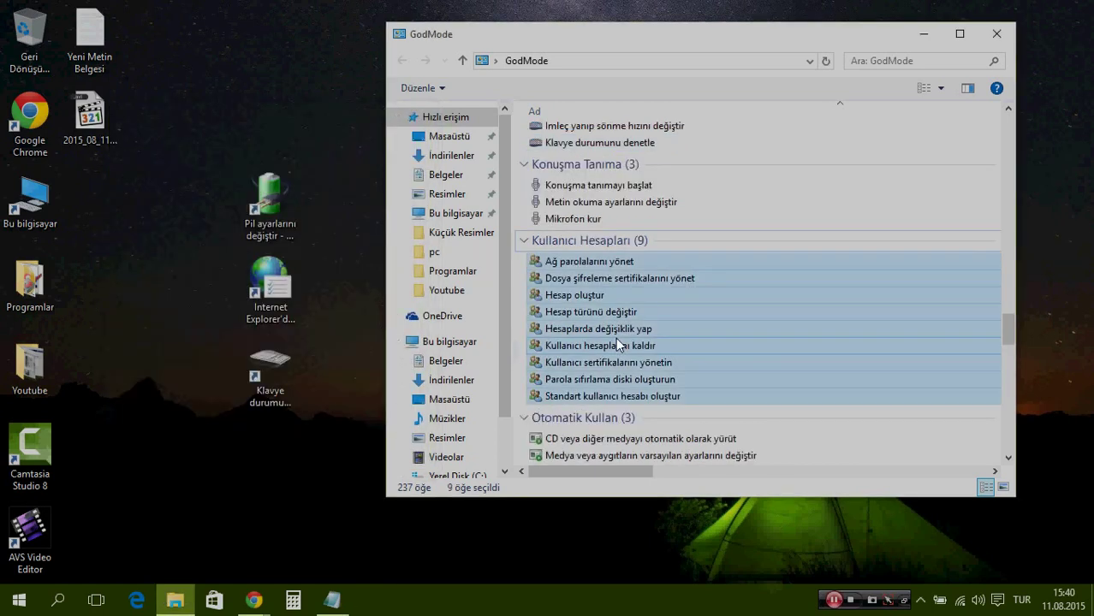
{"action": "left_click", "coordinate": [615, 337]}
{"action": "scroll", "coordinate": [616, 337], "scroll_direction": "down", "scroll_amount": 3}
{"action": "scroll", "coordinate": [623, 342], "scroll_direction": "down", "scroll_amount": 1}
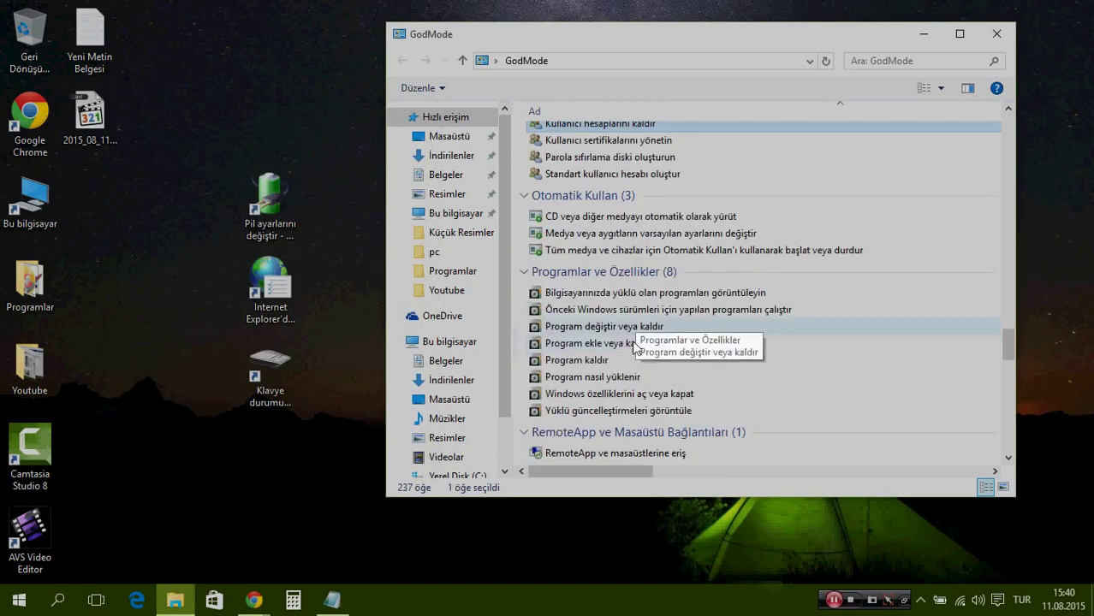
{"action": "left_click_drag", "start_coordinate": [612, 343], "coordinate": [279, 103]}
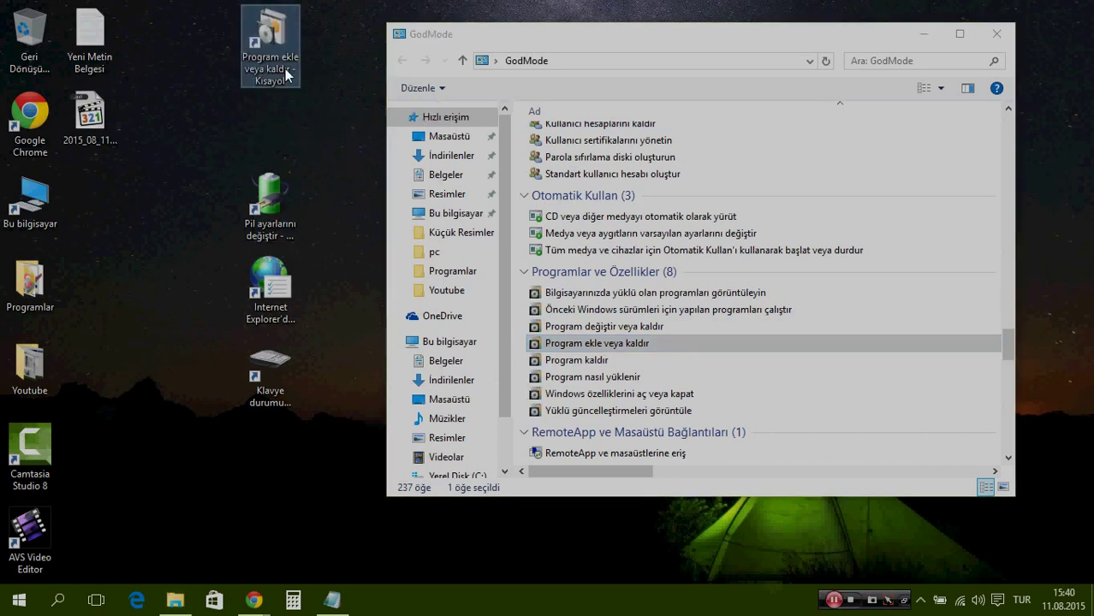
{"action": "double_click", "coordinate": [291, 71]}
{"action": "scroll", "coordinate": [377, 201], "scroll_direction": "down", "scroll_amount": 3}
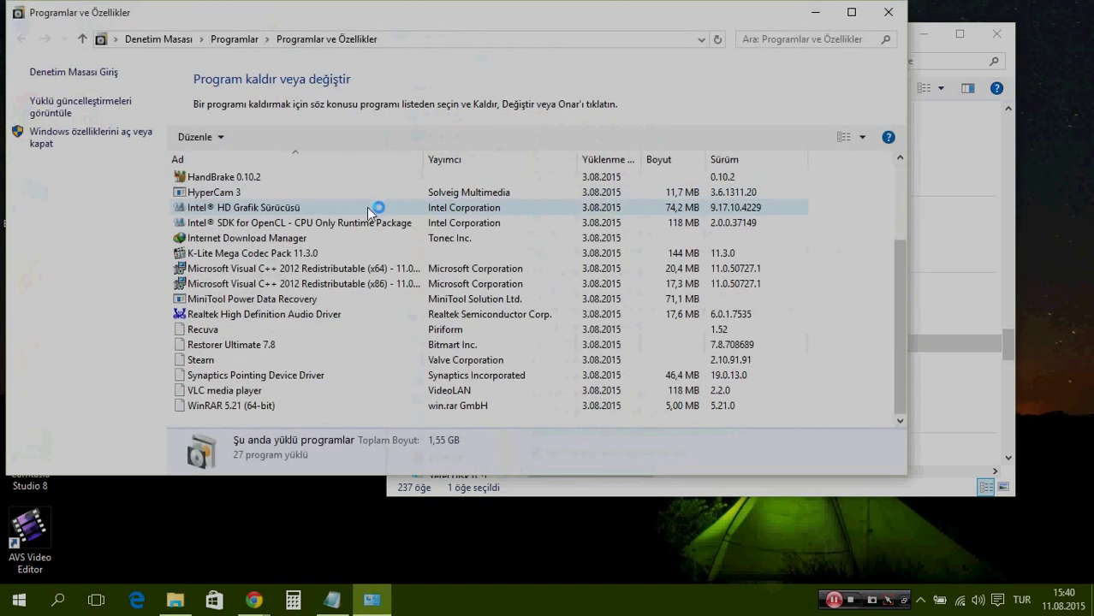
{"action": "scroll", "coordinate": [346, 313], "scroll_direction": "up", "scroll_amount": 3}
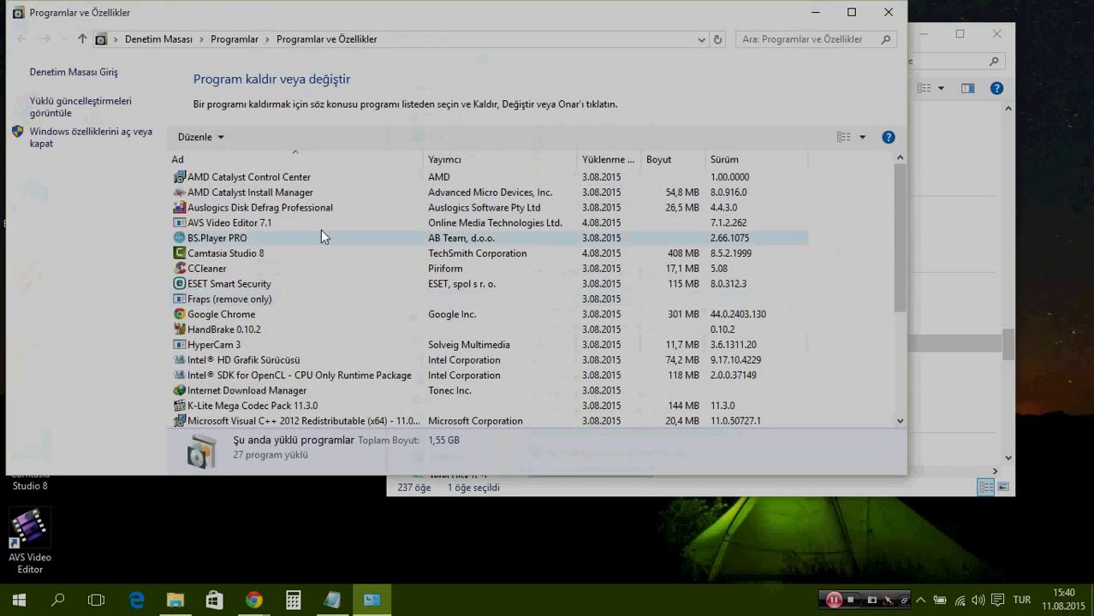
{"action": "left_click", "coordinate": [888, 12]}
Step: Look through the GodMode settings from Programlar ve Özellikler to the Sistem and Sorun Giderme categories
{"action": "scroll", "coordinate": [667, 309], "scroll_direction": "down", "scroll_amount": 4}
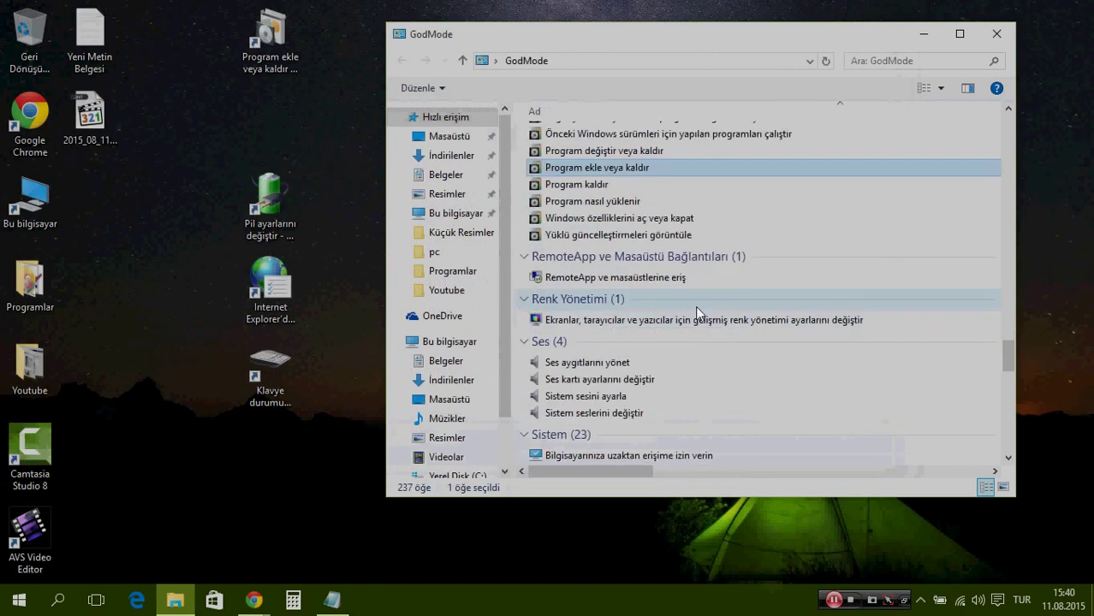
{"action": "scroll", "coordinate": [698, 312], "scroll_direction": "down", "scroll_amount": 1}
{"action": "scroll", "coordinate": [698, 312], "scroll_direction": "down", "scroll_amount": 12}
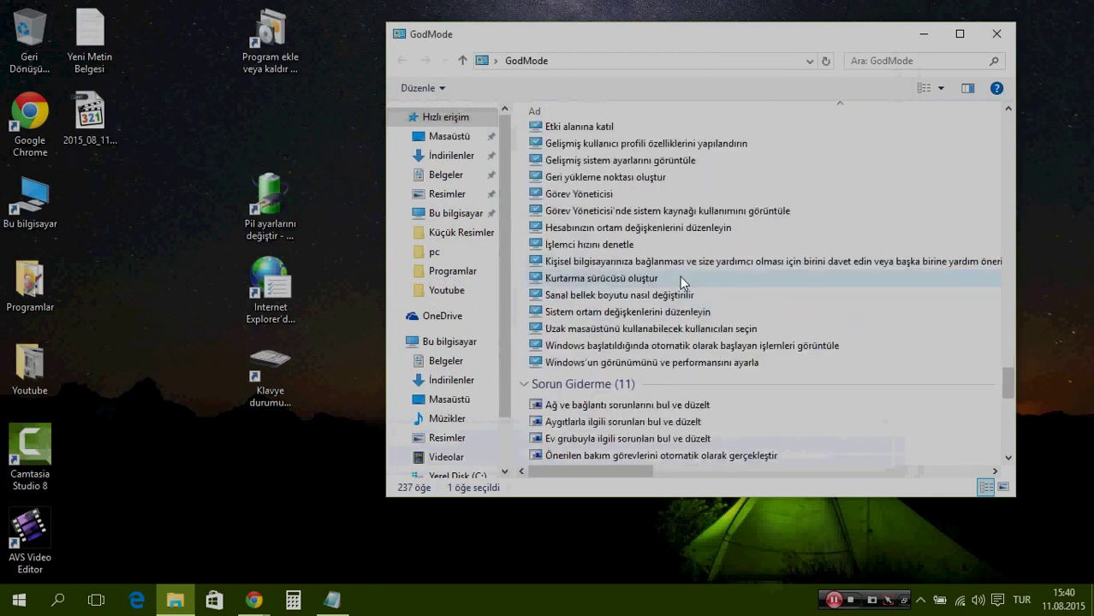
{"action": "scroll", "coordinate": [679, 276], "scroll_direction": "up", "scroll_amount": 9}
{"action": "scroll", "coordinate": [680, 276], "scroll_direction": "up", "scroll_amount": 6}
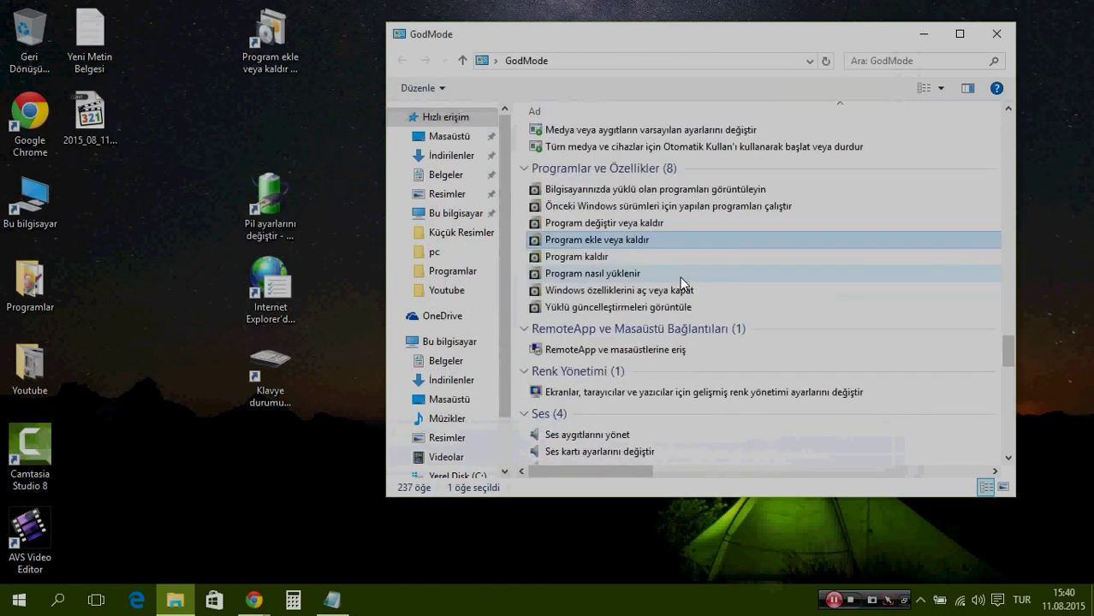
{"action": "scroll", "coordinate": [680, 277], "scroll_direction": "down", "scroll_amount": 6}
Step: Permanently delete the four setting shortcuts for programs, battery, Internet Explorer and keyboard from the desktop
{"action": "left_click_drag", "start_coordinate": [278, 497], "coordinate": [265, 7]}
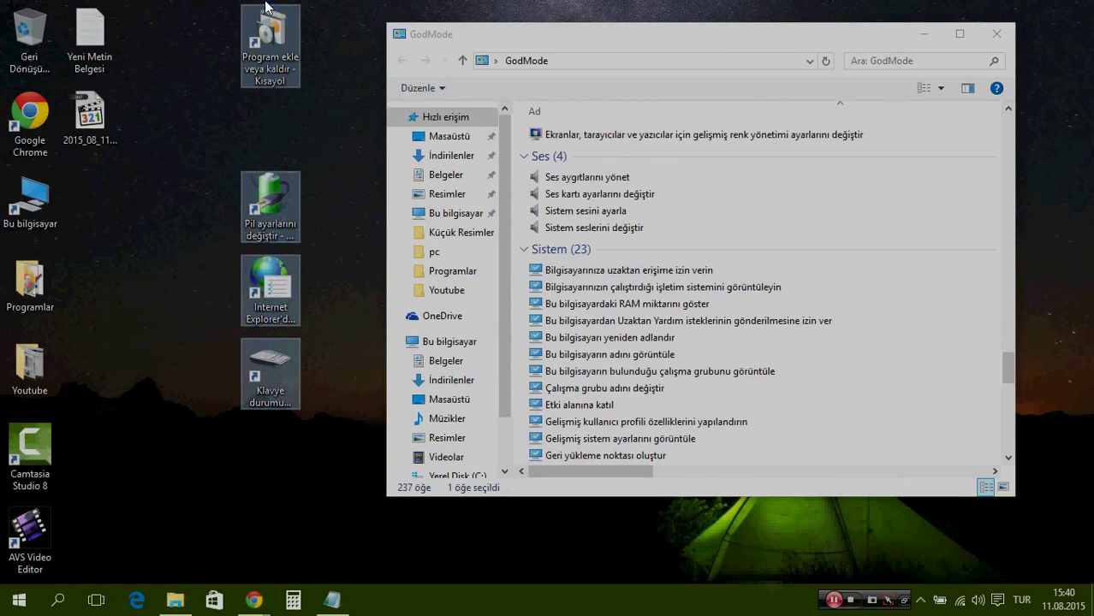
{"action": "key", "text": "shift+Delete"}
{"action": "key", "text": "Return"}
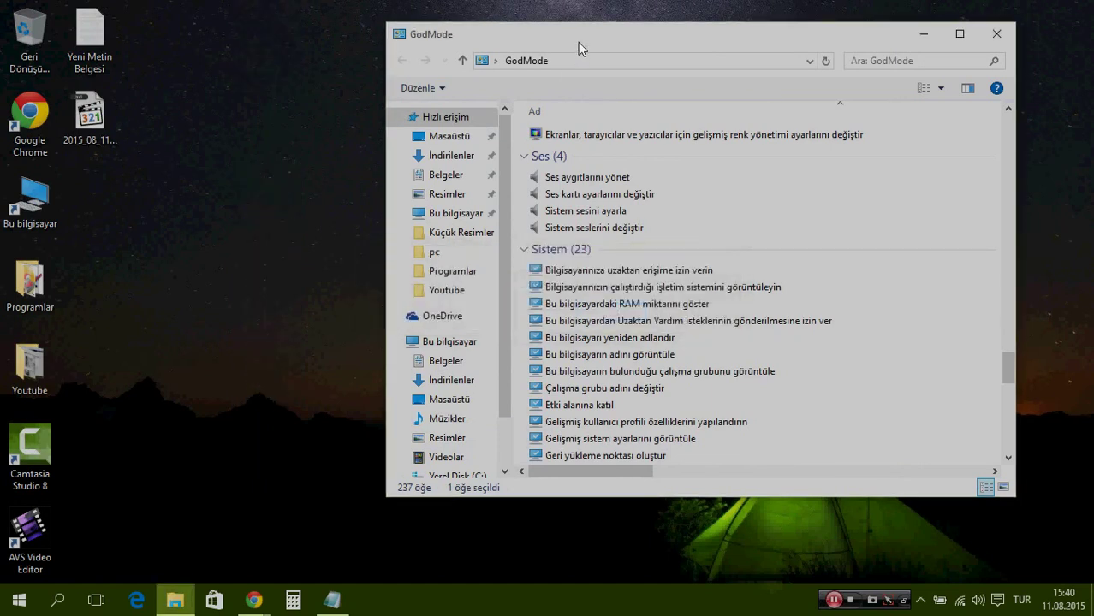
Step: View "Güvenlik duvarı durumunu denetle" from the Windows Güvenlik Duvarı category in the maximized GodMode window, and return to the list
{"action": "left_click_drag", "start_coordinate": [577, 42], "coordinate": [369, 49]}
{"action": "scroll", "coordinate": [489, 325], "scroll_direction": "down", "scroll_amount": 13}
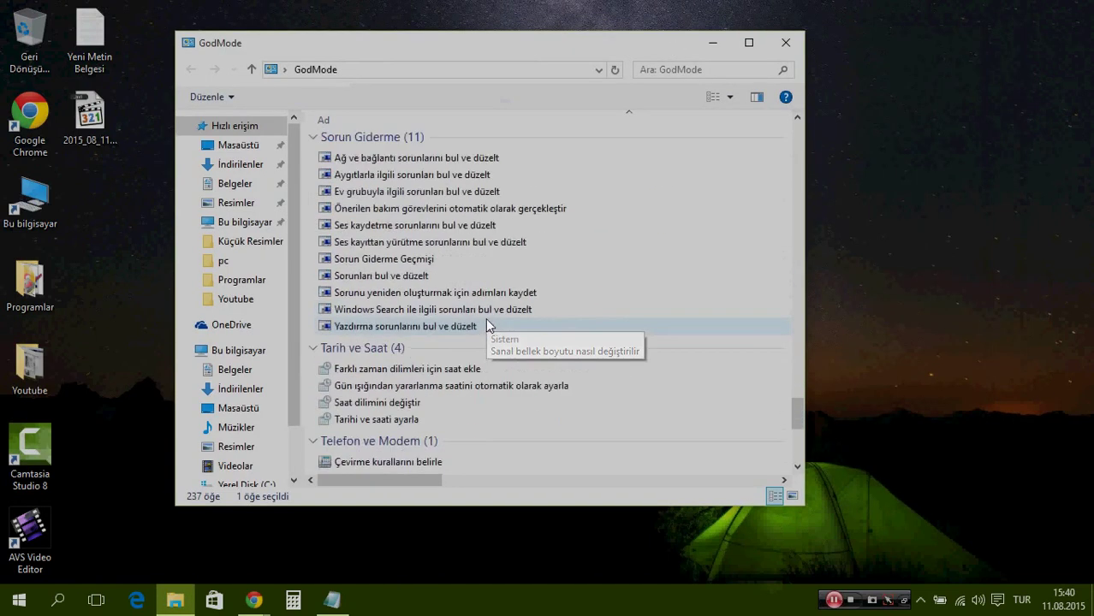
{"action": "scroll", "coordinate": [468, 341], "scroll_direction": "down", "scroll_amount": 1}
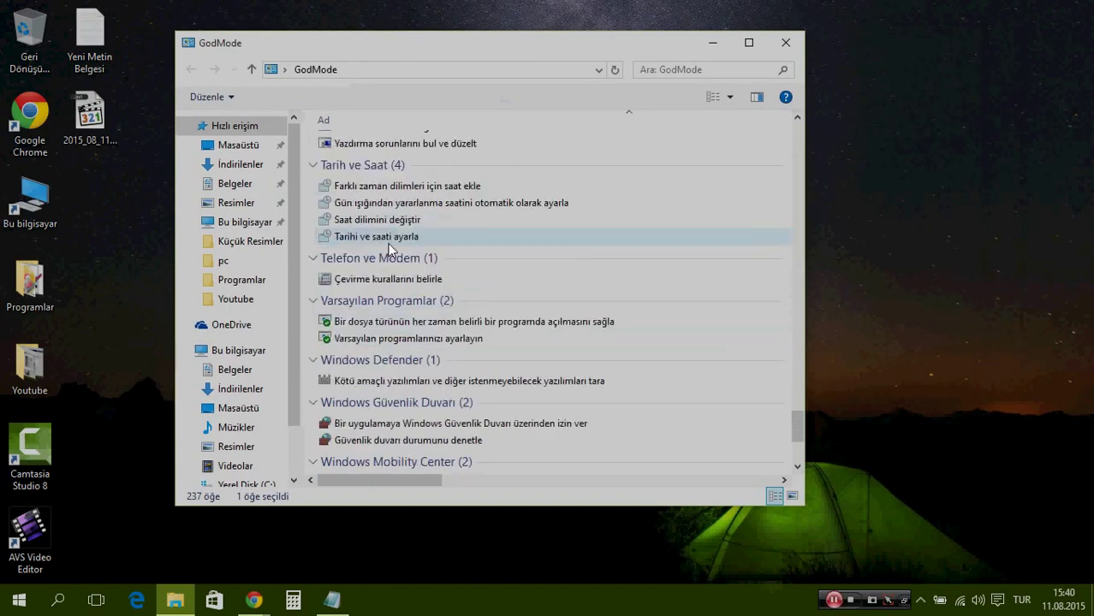
{"action": "left_click", "coordinate": [748, 42]}
{"action": "scroll", "coordinate": [471, 270], "scroll_direction": "down", "scroll_amount": 2}
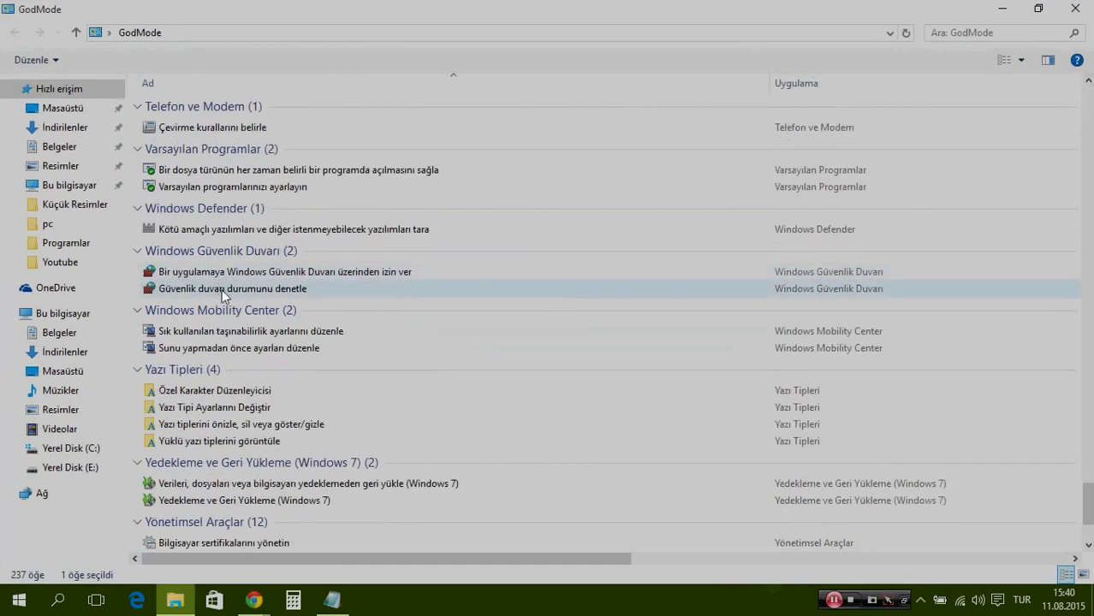
{"action": "double_click", "coordinate": [256, 287]}
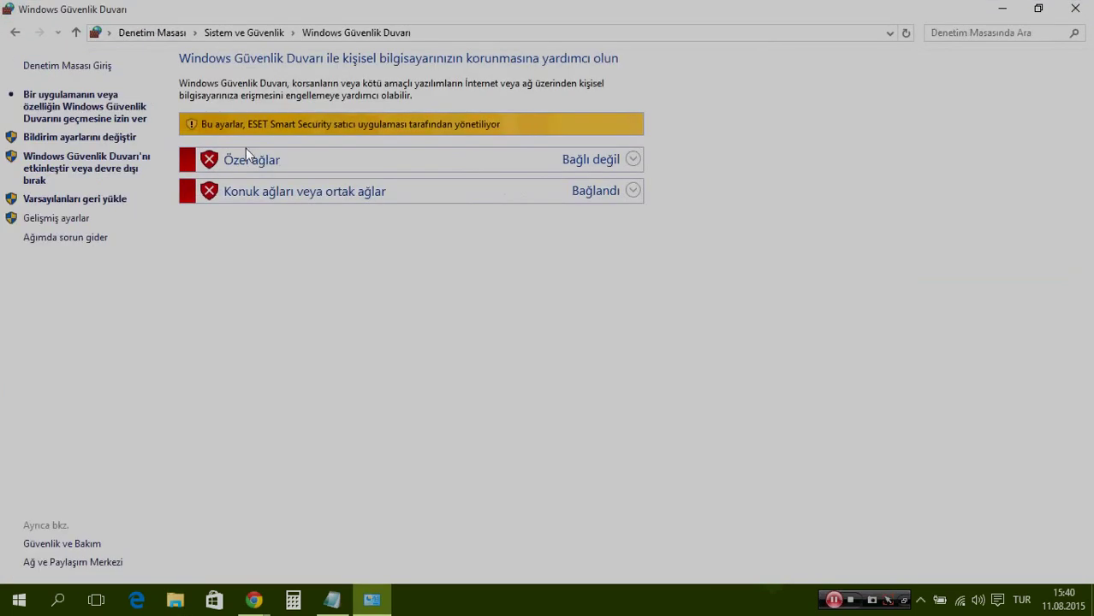
{"action": "left_click", "coordinate": [17, 34]}
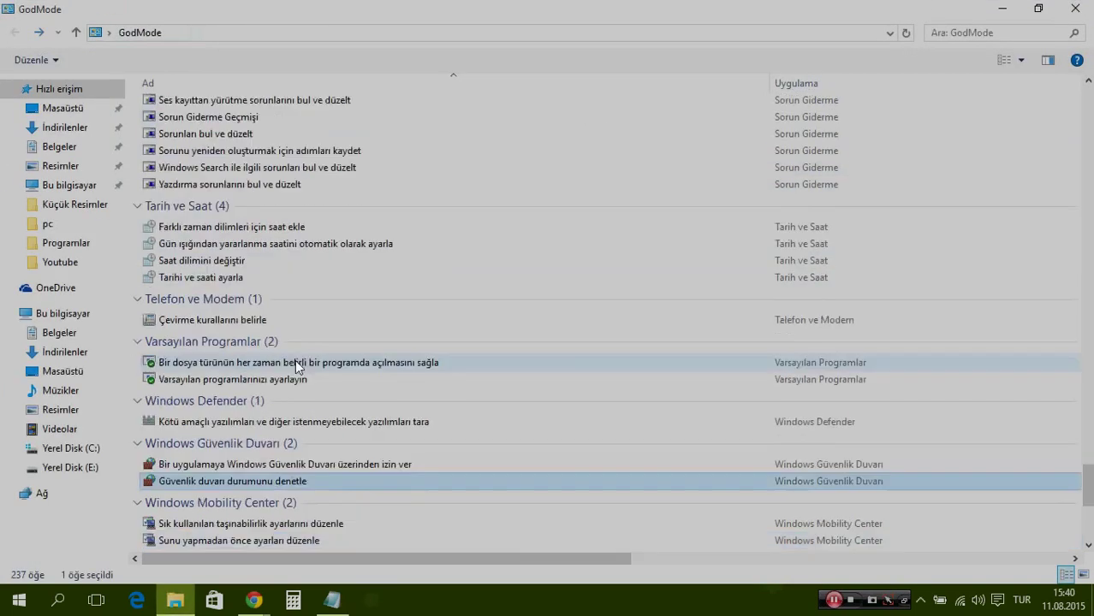
Step: Look down to Yönetimsel Araçlar, close the GodMode window and move the GodMode item to the desktop's upper-right corner
{"action": "scroll", "coordinate": [291, 368], "scroll_direction": "down", "scroll_amount": 6}
{"action": "scroll", "coordinate": [221, 368], "scroll_direction": "down", "scroll_amount": 1}
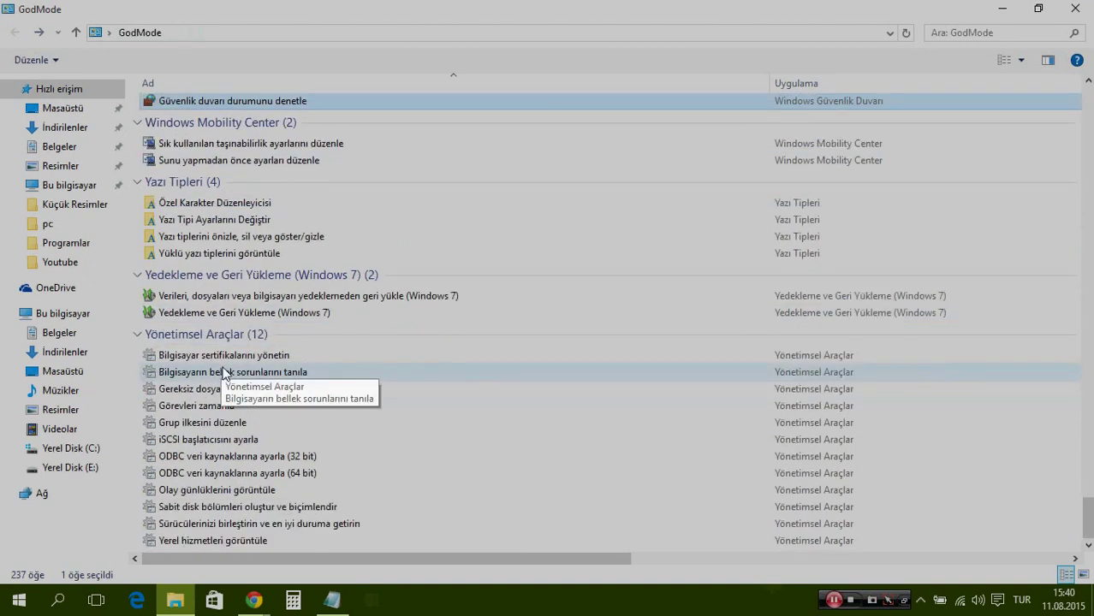
{"action": "left_click", "coordinate": [1038, 9]}
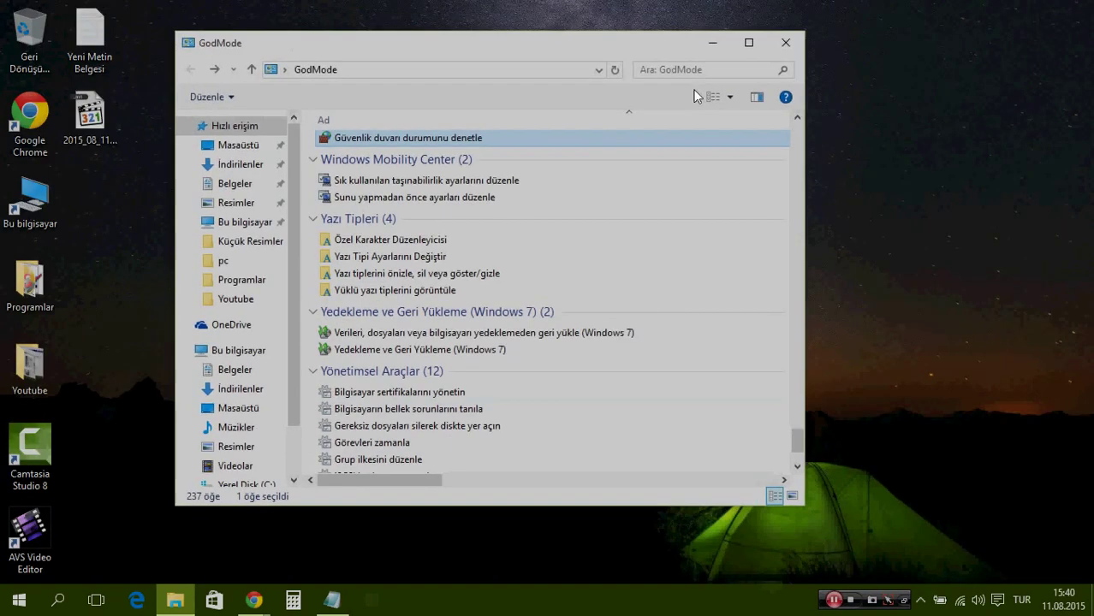
{"action": "left_click", "coordinate": [786, 42]}
{"action": "left_click", "coordinate": [451, 120]}
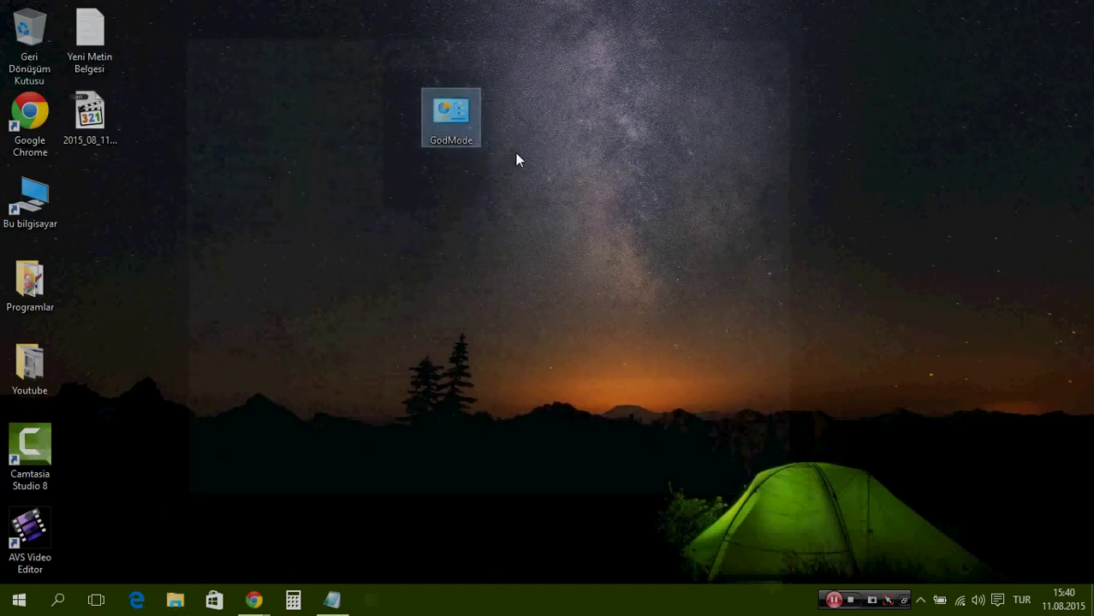
{"action": "left_click_drag", "start_coordinate": [447, 112], "coordinate": [1039, 36]}
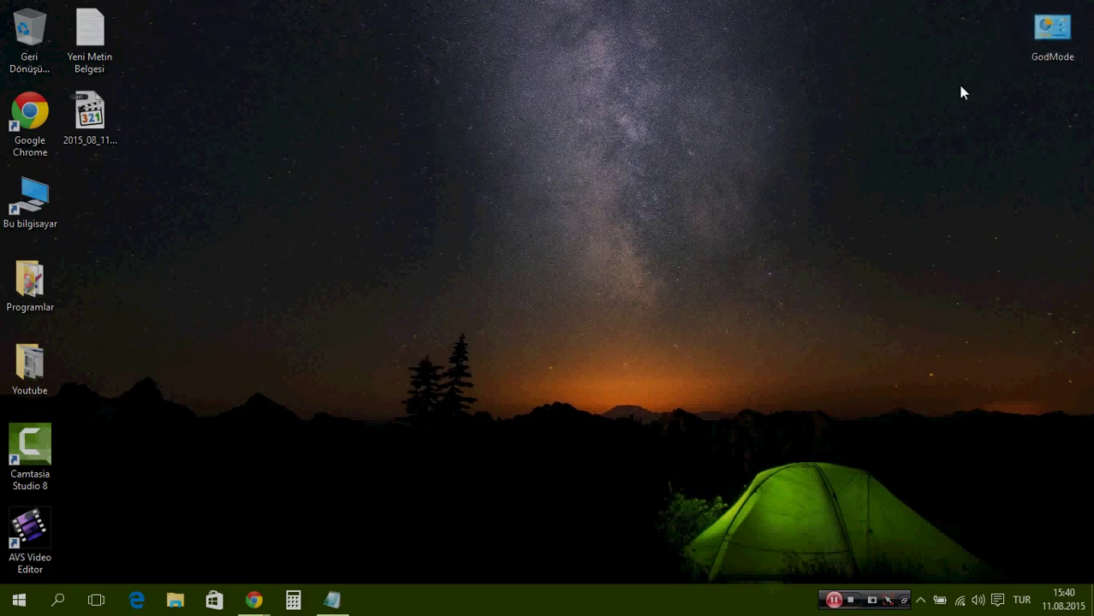
Step: Bring up the Yeni Metin Belgesi note in Notepad, highlight the whole God Mode code line and deselect it
{"action": "left_click", "coordinate": [332, 599]}
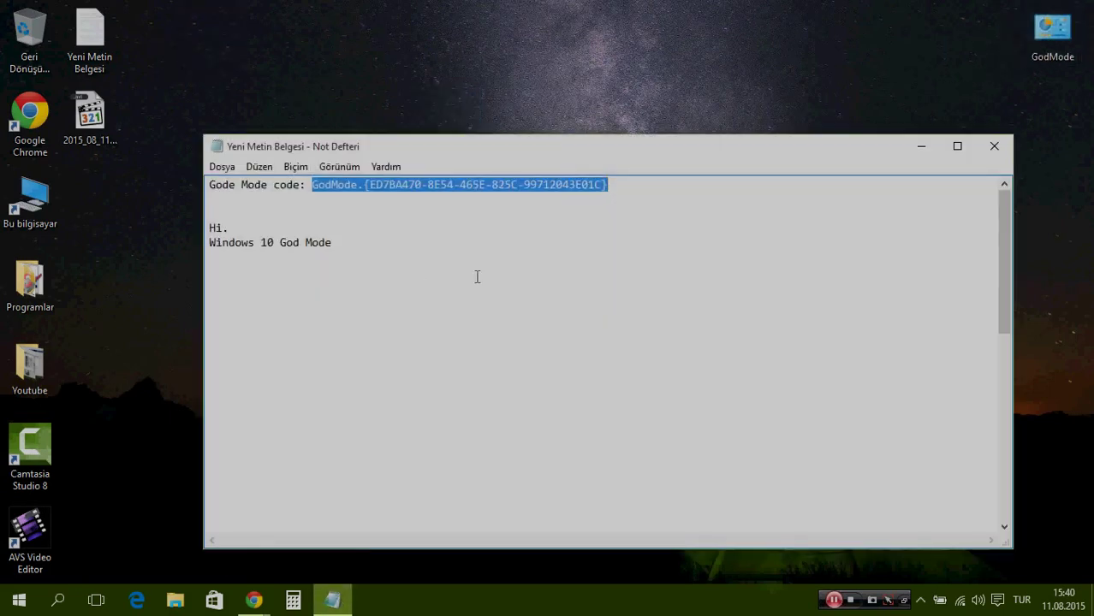
{"action": "left_click", "coordinate": [476, 272]}
{"action": "left_click_drag", "start_coordinate": [209, 185], "coordinate": [678, 193]}
{"action": "left_click", "coordinate": [678, 194]}
{"action": "left_click", "coordinate": [612, 83]}
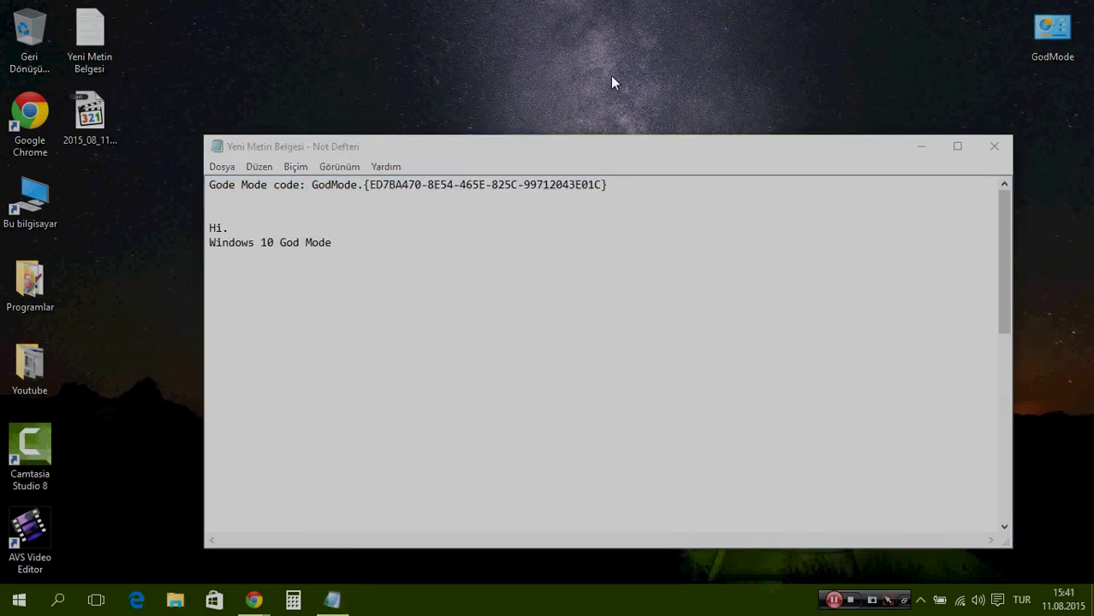
Step: Add the line "thank you for watching :)" below the note's existing text, and start another line with "please"
{"action": "left_click", "coordinate": [464, 280]}
{"action": "type", "text": "th"}
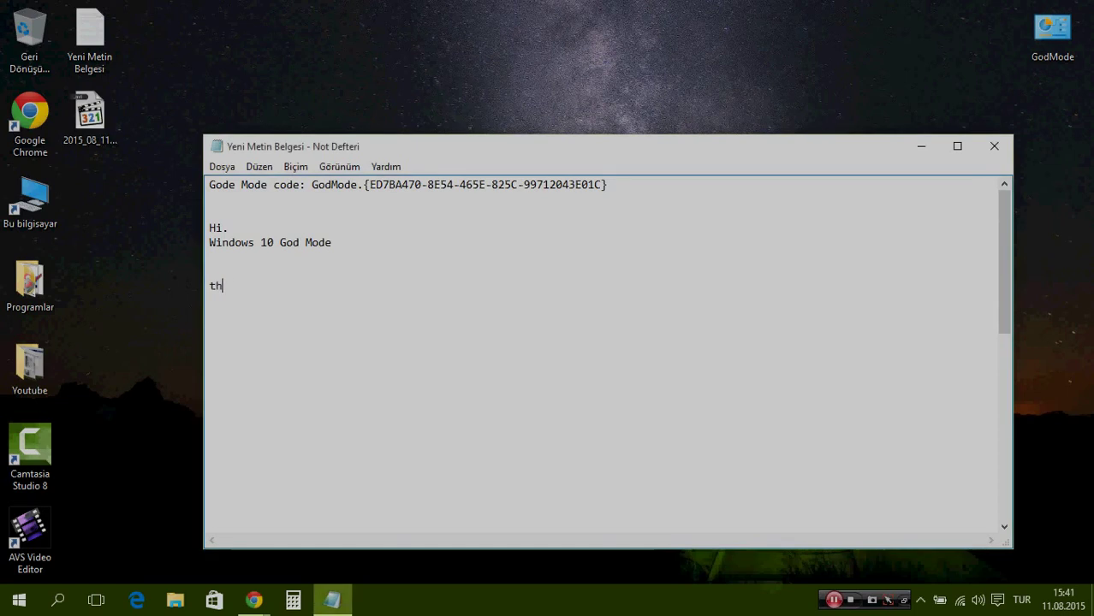
{"action": "type", "text": "ank you for watching :"}
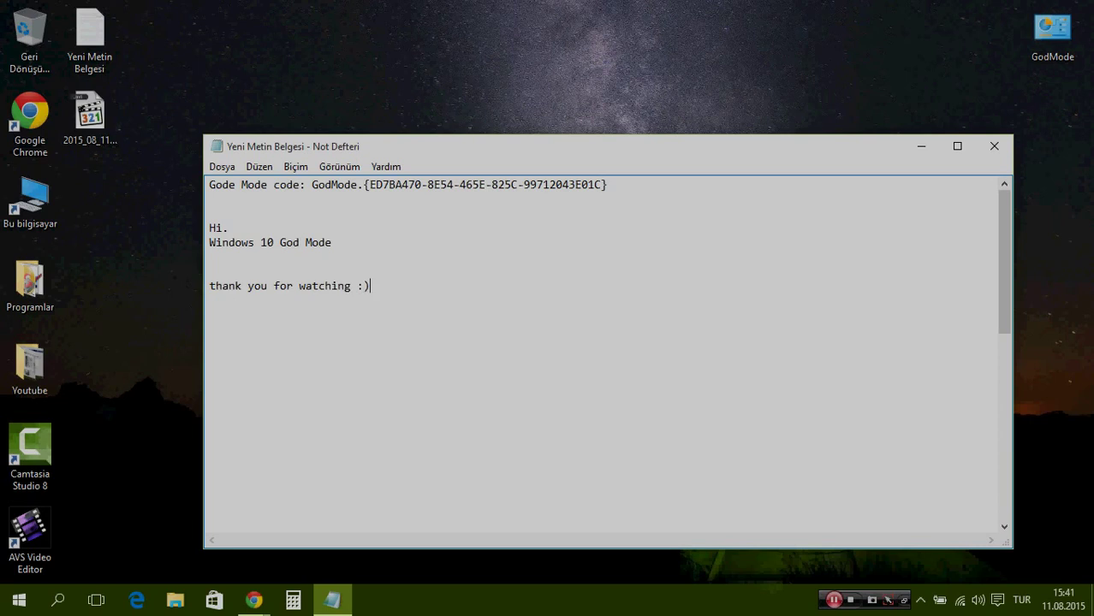
{"action": "type", "text": "please"}
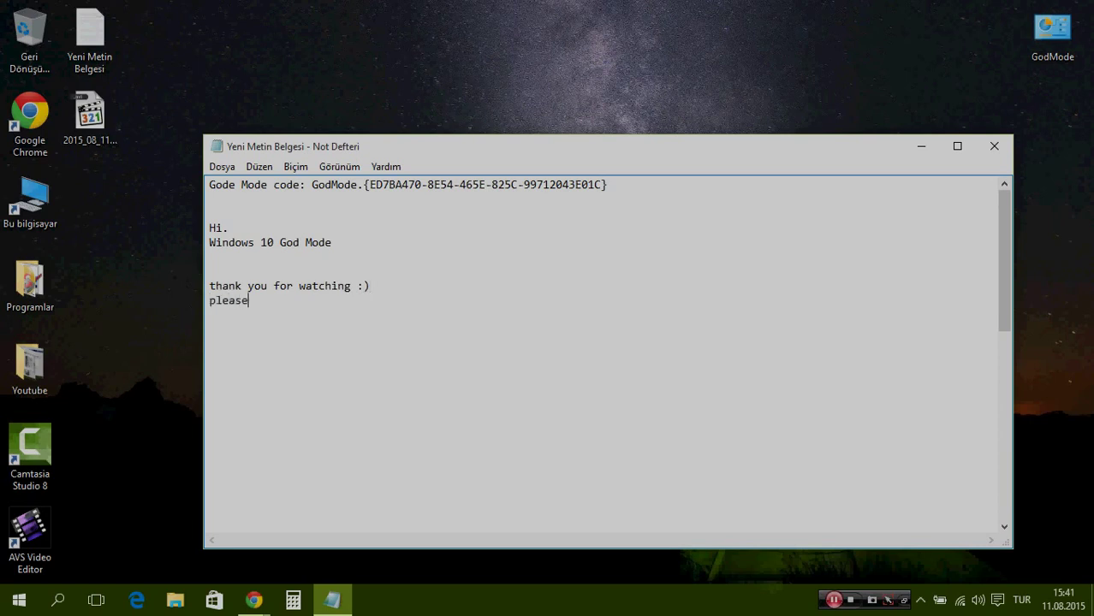